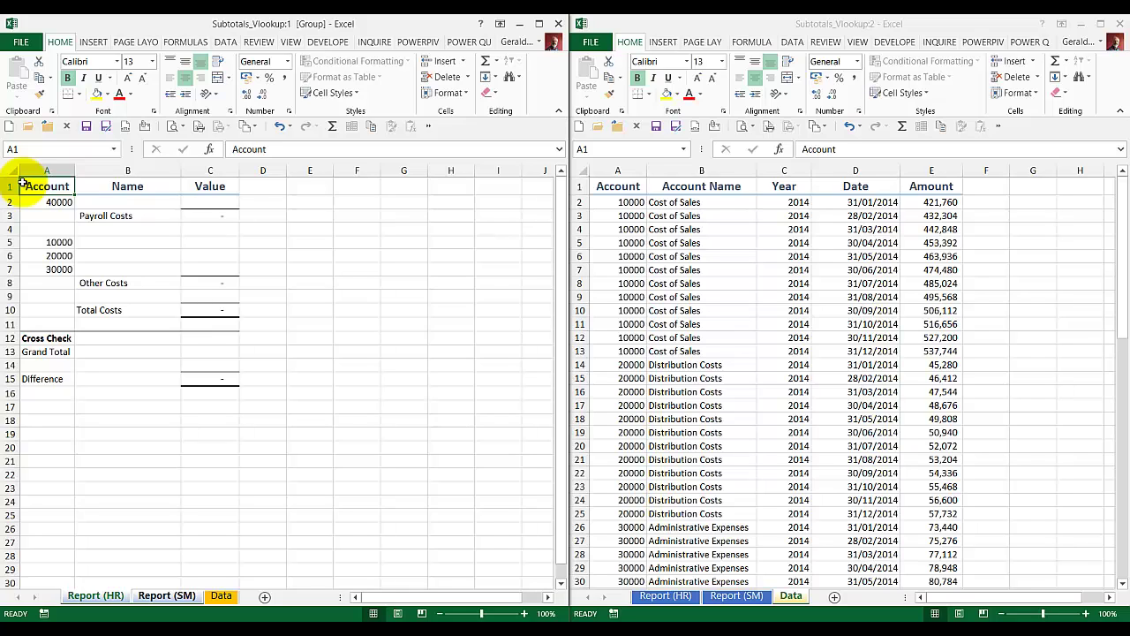
- Compare the account codes in the report's Account column with those in the Account column of the Data sheet
{"action": "left_click_drag", "start_coordinate": [30, 204], "coordinate": [50, 276]}
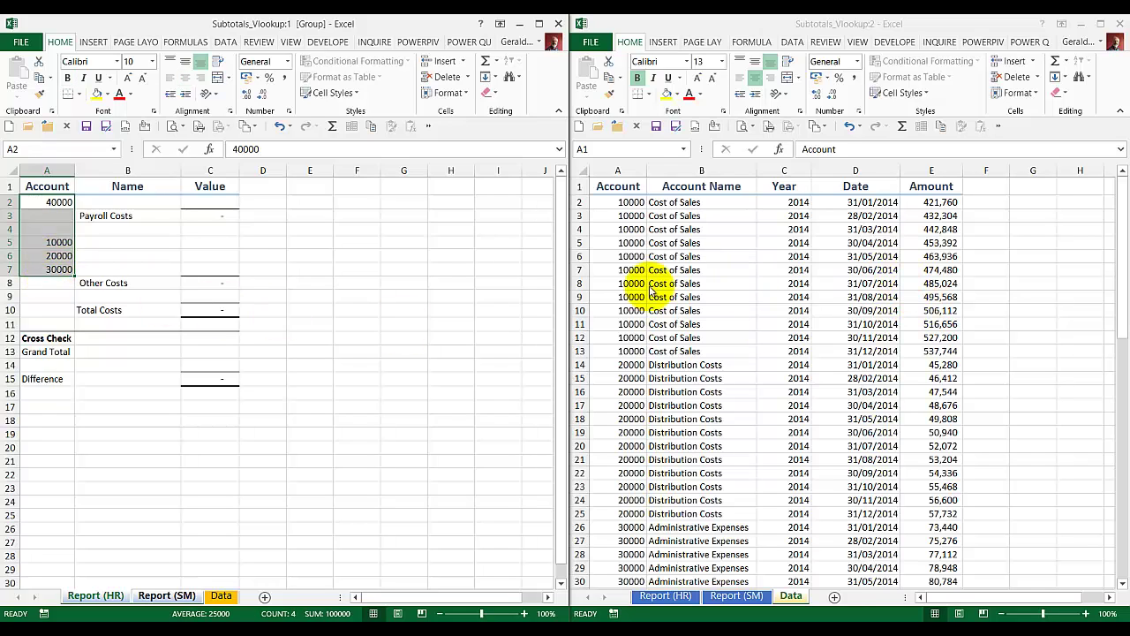
{"action": "left_click", "coordinate": [589, 242]}
{"action": "left_click_drag", "start_coordinate": [621, 202], "coordinate": [633, 550]}
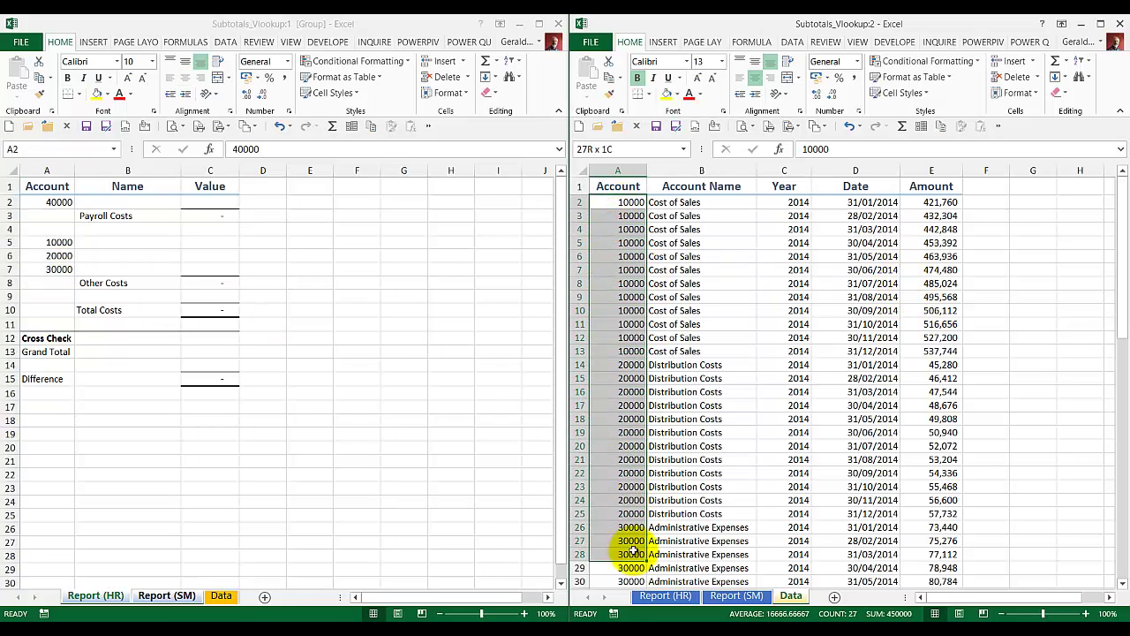
- Compare the account order and cost headings between the grouped Report (HR) and Report (SM) sheets
{"action": "left_click", "coordinate": [109, 216]}
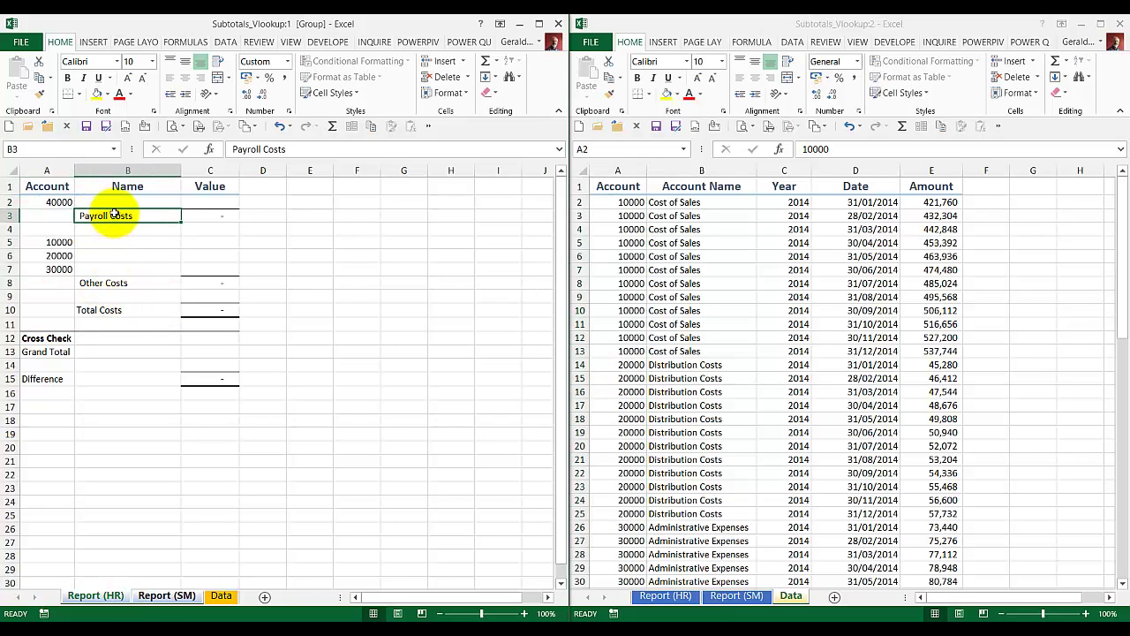
{"action": "left_click", "coordinate": [121, 204]}
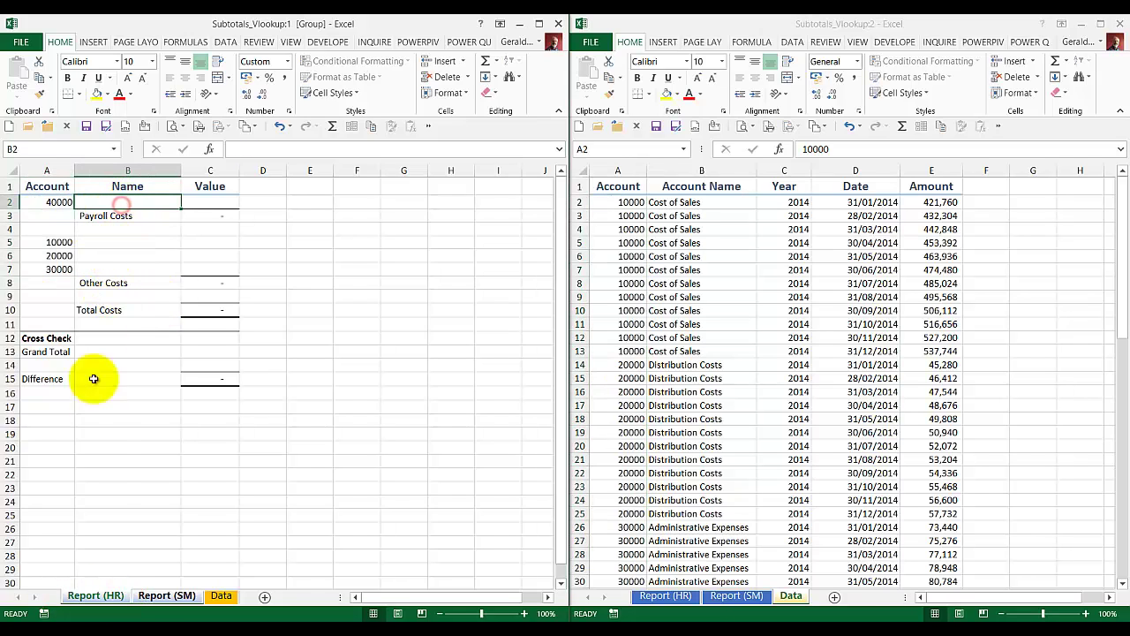
{"action": "left_click", "coordinate": [164, 595]}
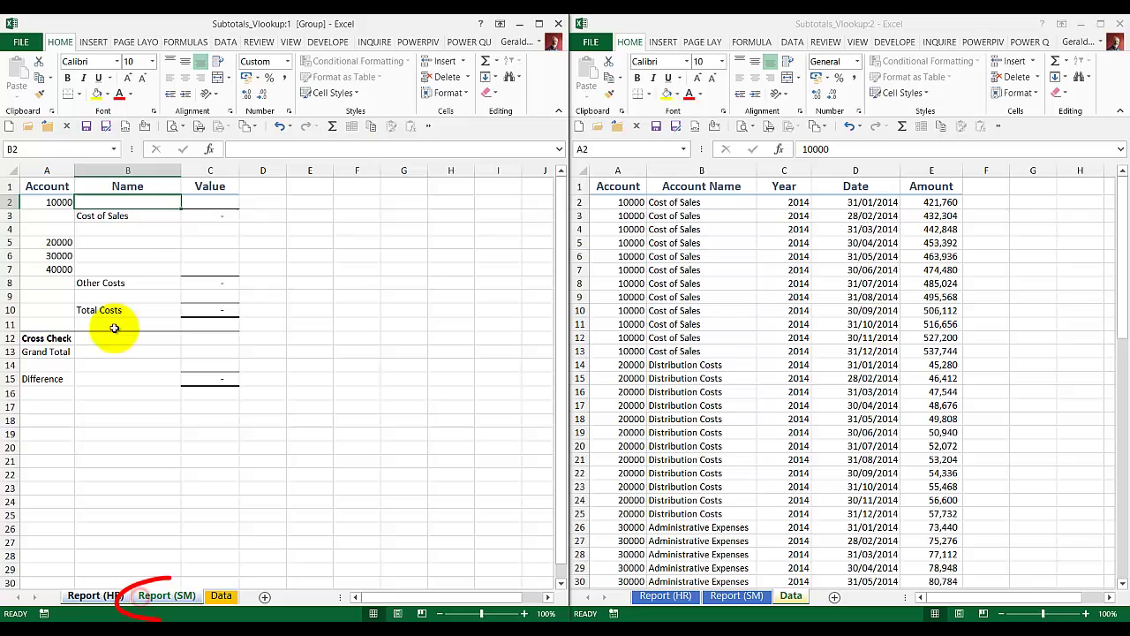
{"action": "left_click", "coordinate": [37, 202]}
{"action": "left_click", "coordinate": [98, 203]}
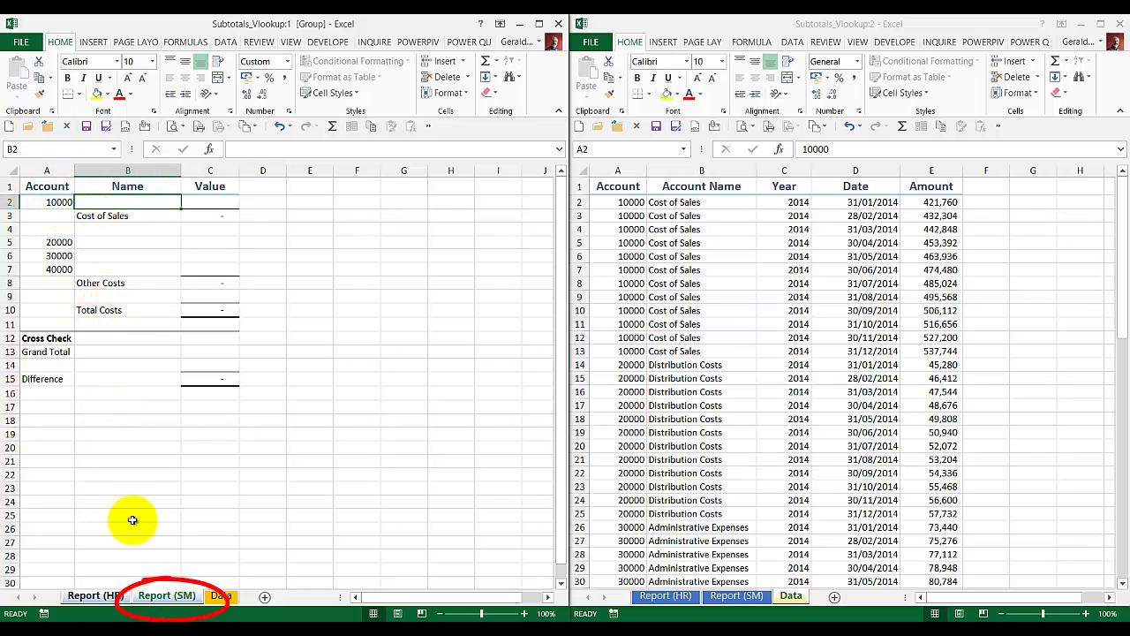
{"action": "left_click", "coordinate": [105, 596]}
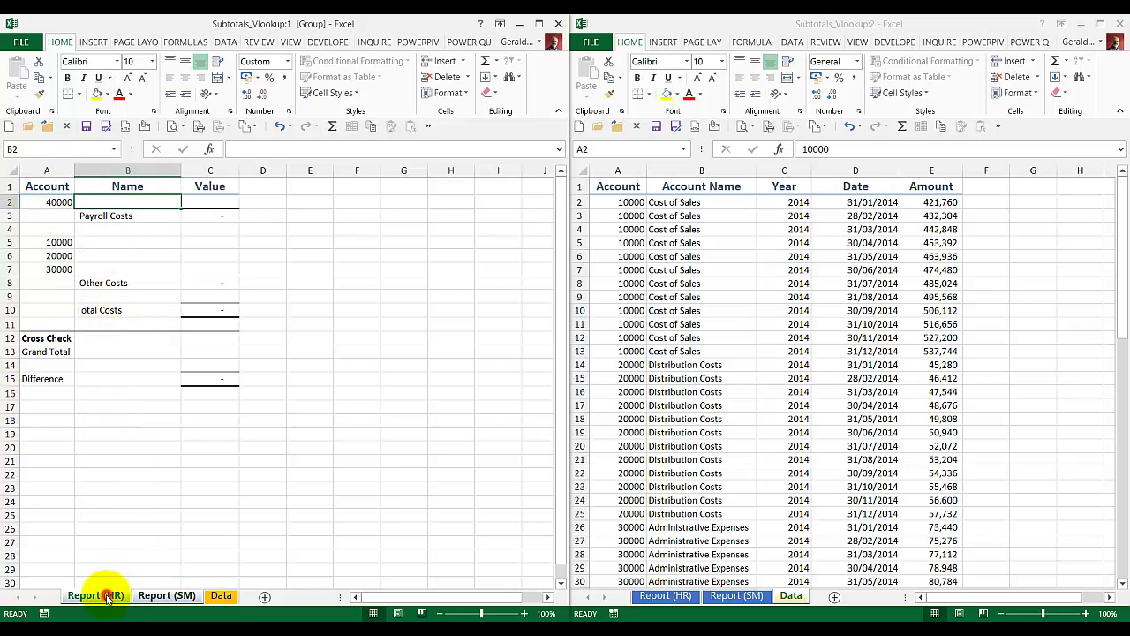
{"action": "left_click", "coordinate": [53, 203]}
{"action": "left_click", "coordinate": [95, 203]}
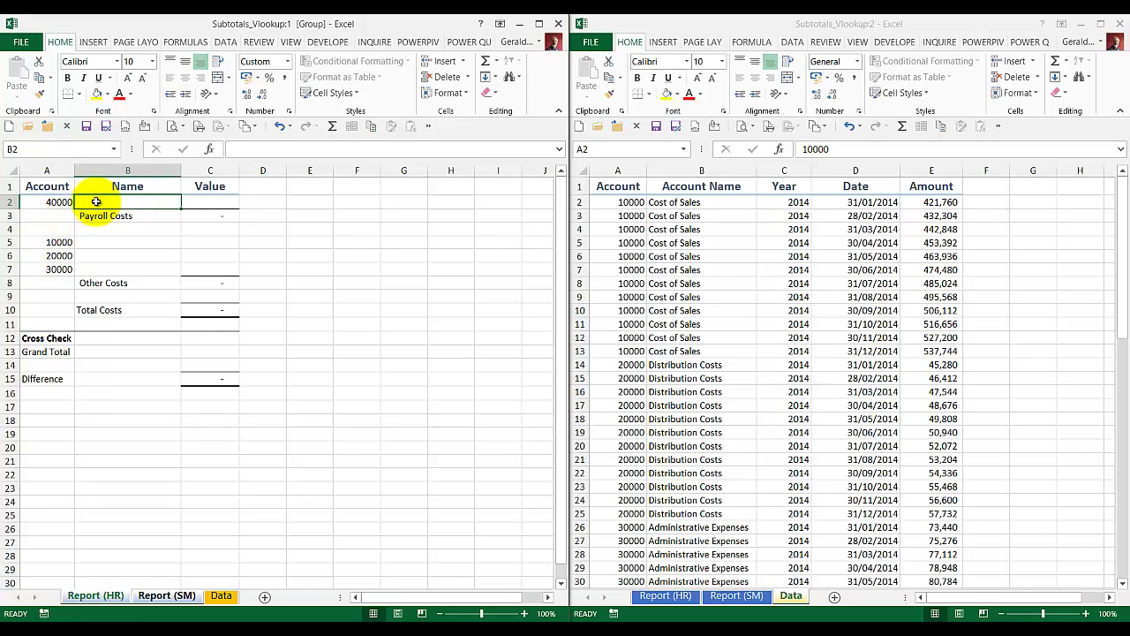
- Examine how the Data sheet is sorted in its Account and Date columns
{"action": "left_click", "coordinate": [624, 218]}
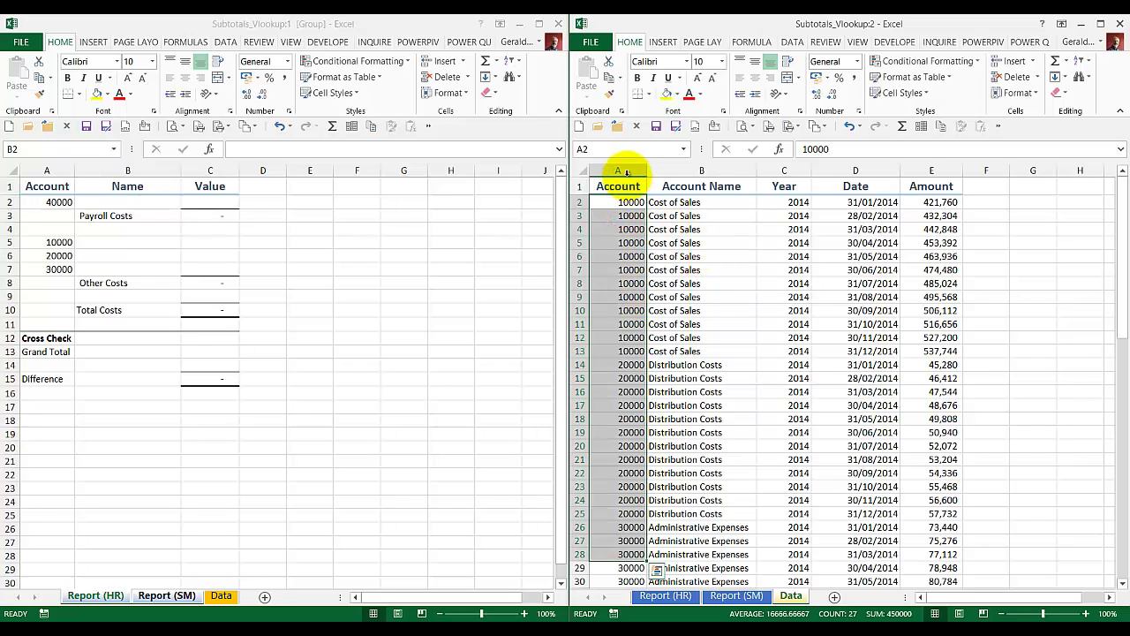
{"action": "left_click", "coordinate": [626, 172]}
{"action": "left_click", "coordinate": [863, 171]}
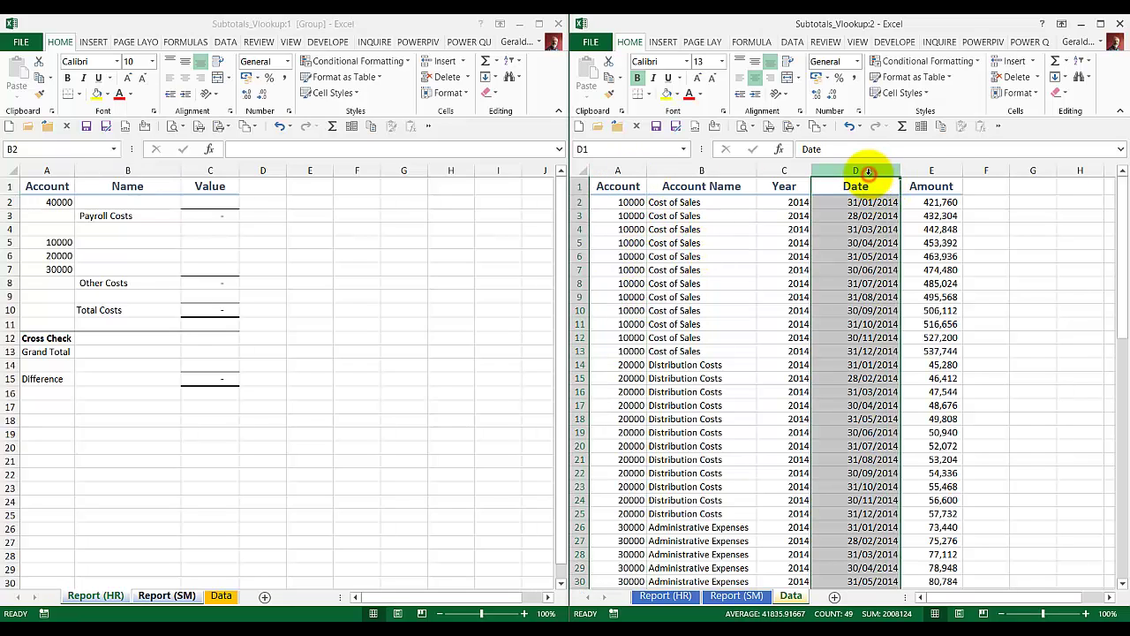
- Add subtotals to the Data sheet that sum Amount at each change in Account, with the summary below the data
{"action": "left_click", "coordinate": [609, 193]}
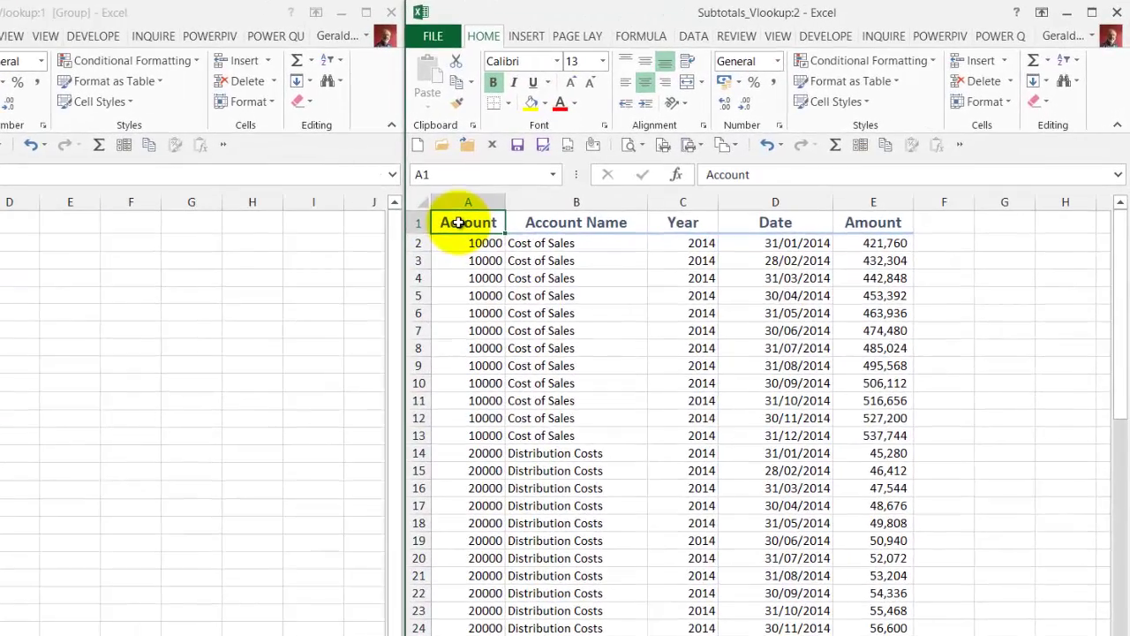
{"action": "left_click", "coordinate": [694, 35]}
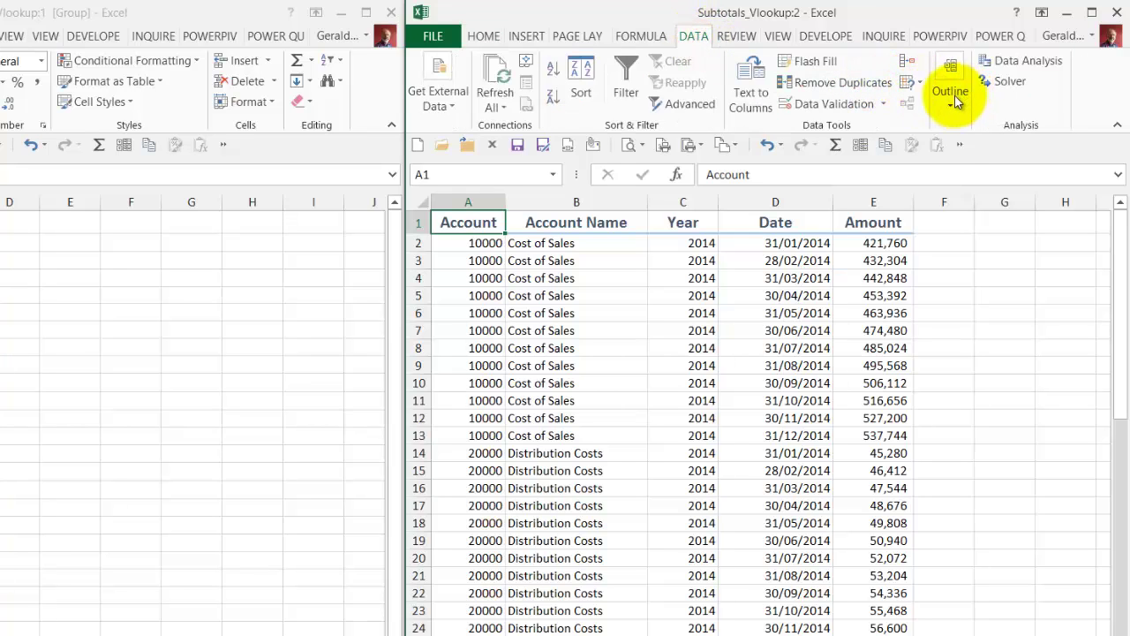
{"action": "left_click", "coordinate": [954, 97]}
{"action": "left_click", "coordinate": [1002, 162]}
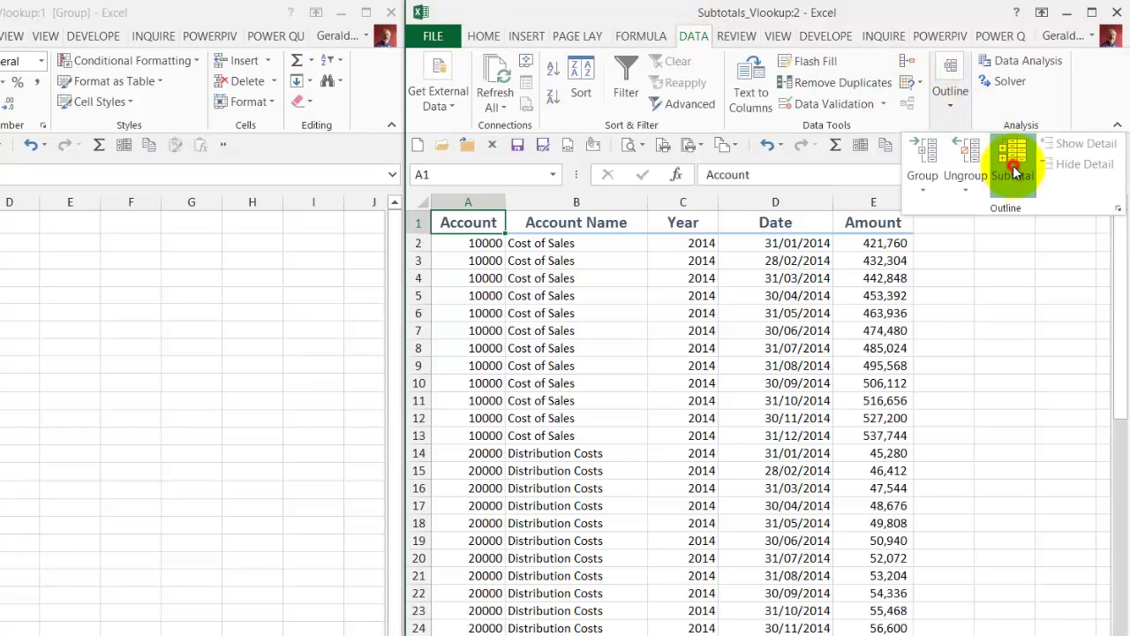
{"action": "left_click", "coordinate": [804, 353]}
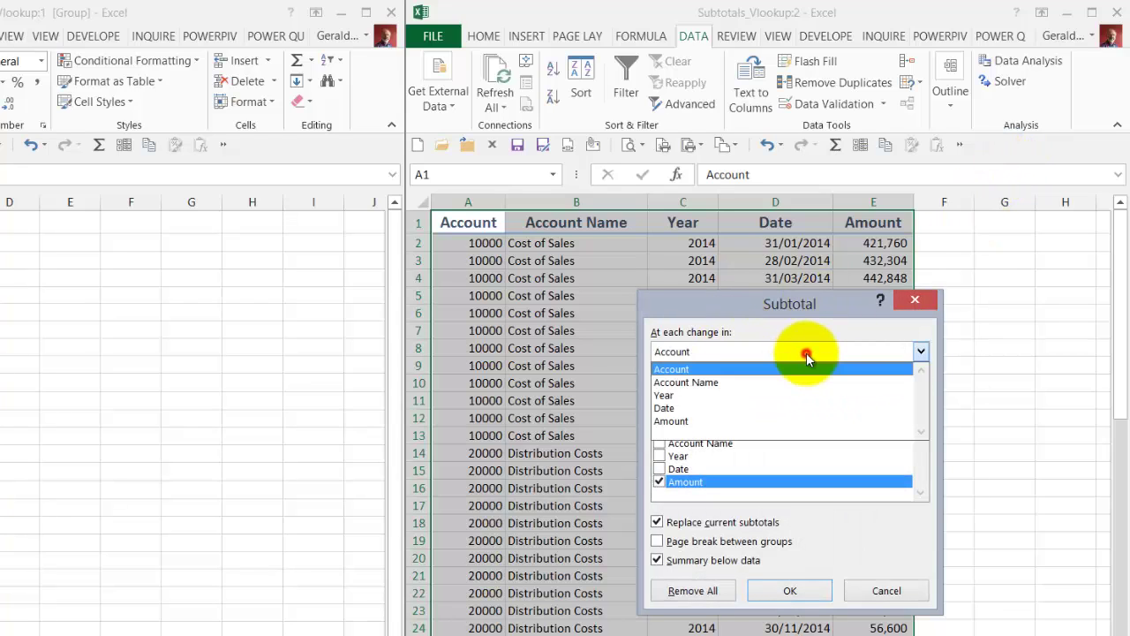
{"action": "left_click", "coordinate": [806, 353]}
{"action": "left_click", "coordinate": [813, 393]}
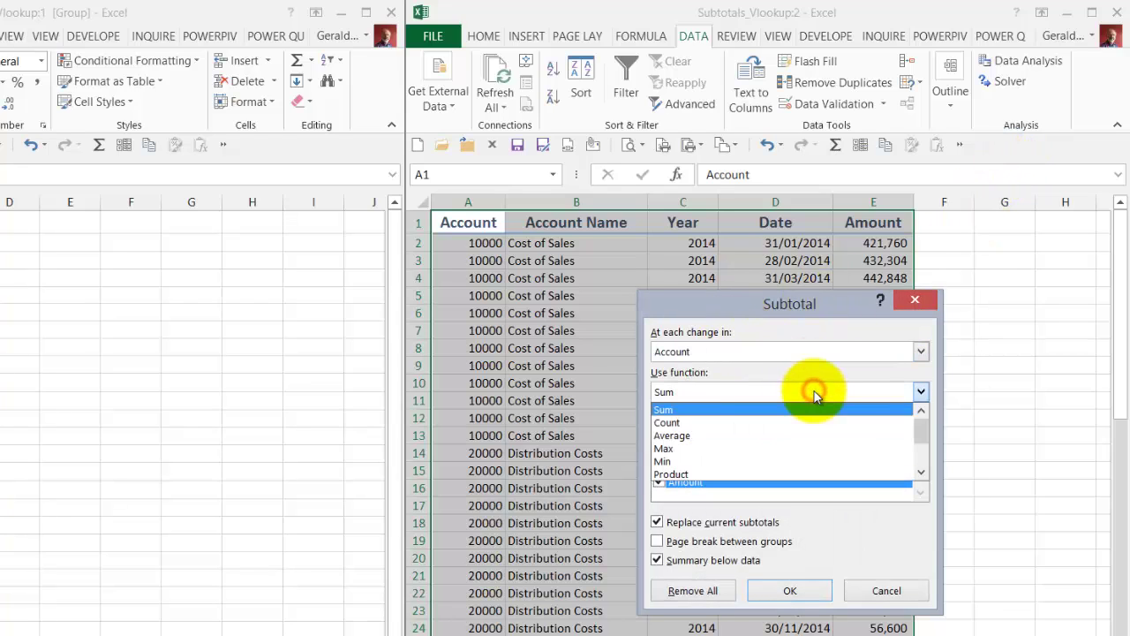
{"action": "left_click", "coordinate": [812, 391]}
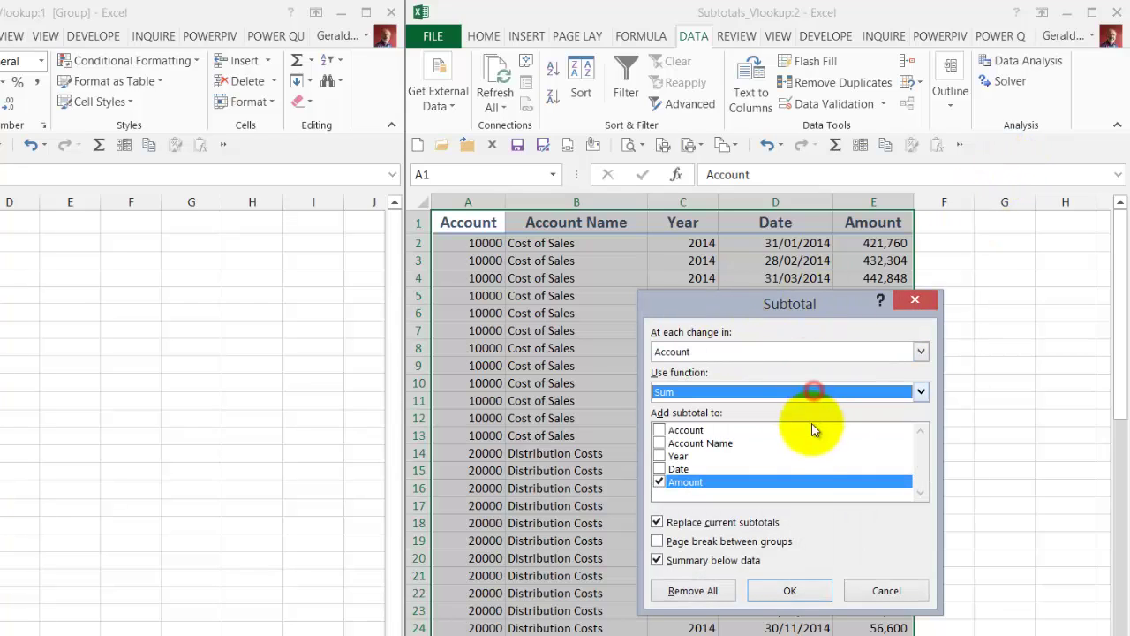
{"action": "left_click", "coordinate": [791, 592]}
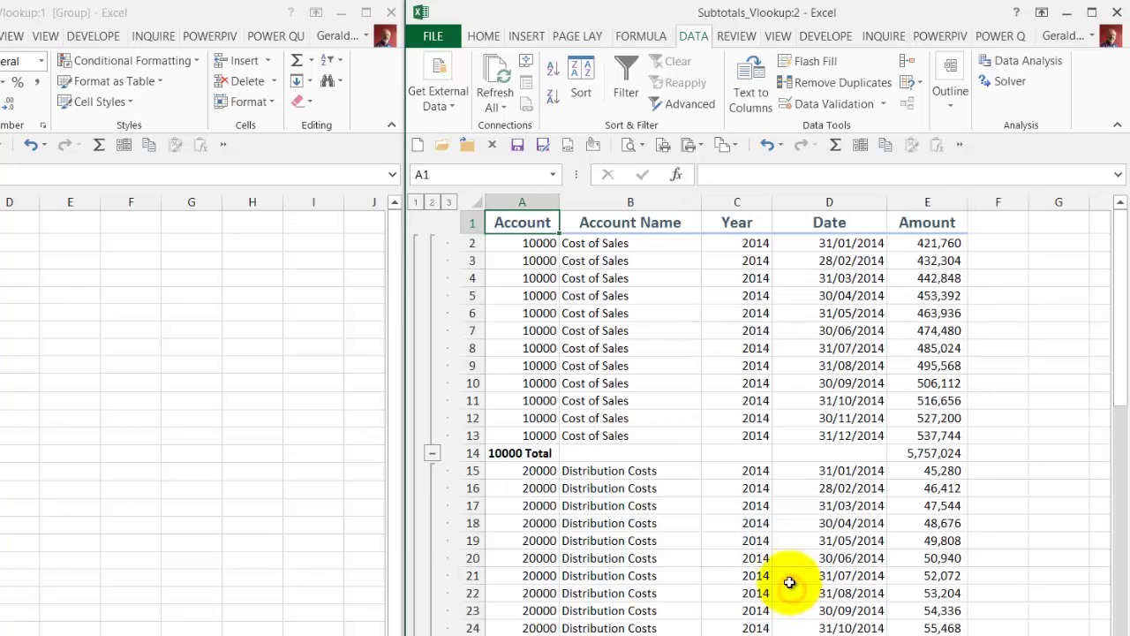
- Reduce the Data outline to its total rows and examine the formulas behind each account subtotal and the grand total
{"action": "left_click", "coordinate": [432, 203]}
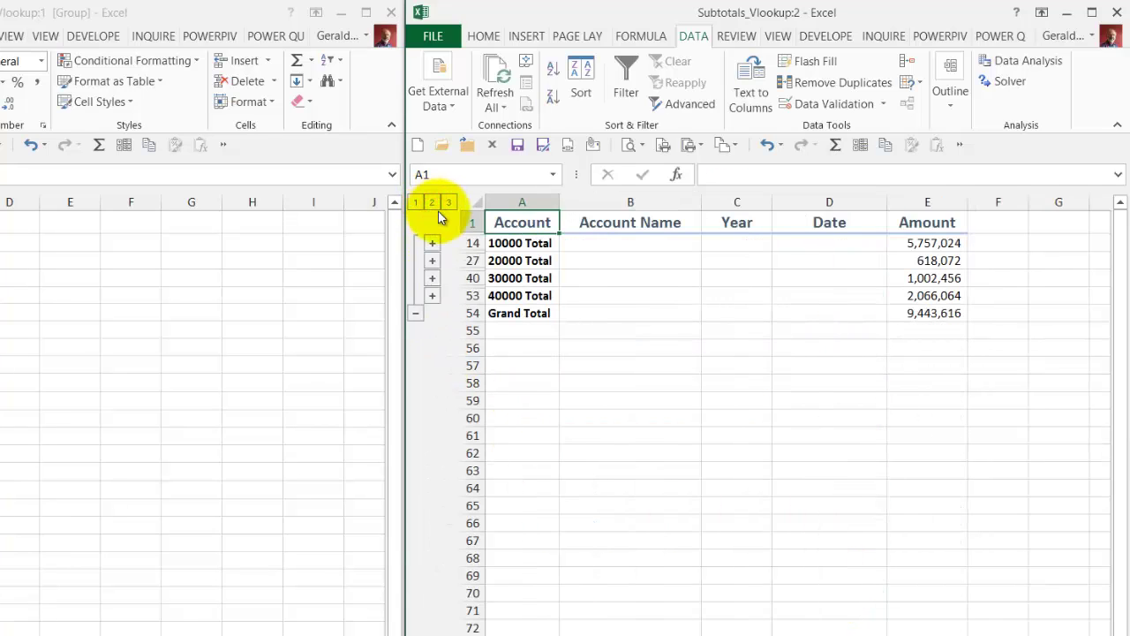
{"action": "left_click", "coordinate": [946, 243]}
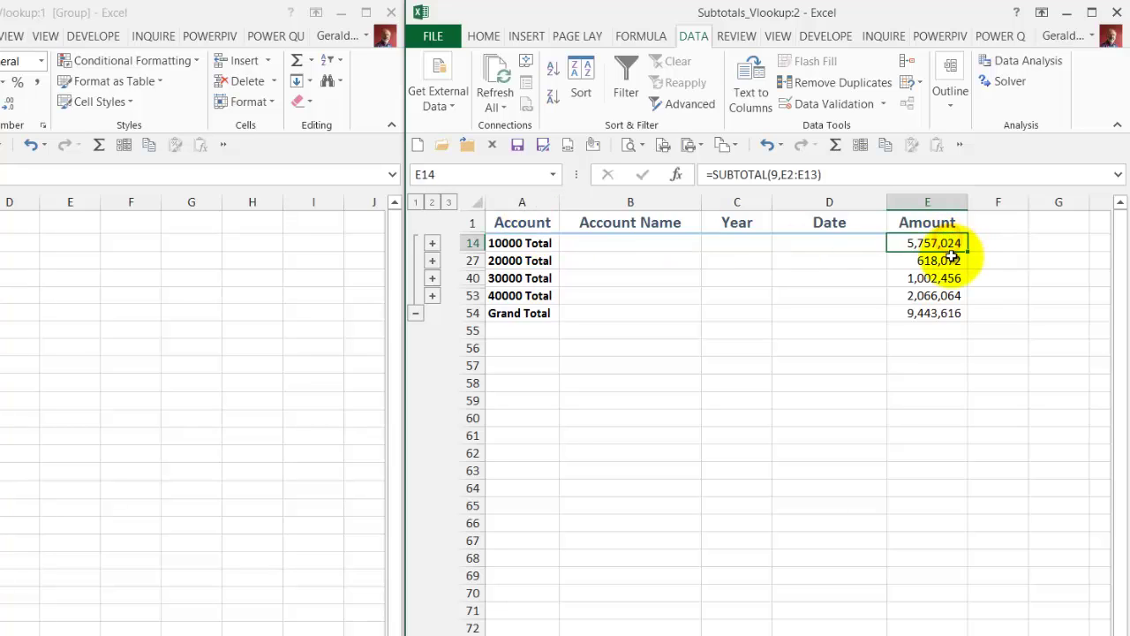
{"action": "left_click", "coordinate": [949, 261]}
{"action": "left_click", "coordinate": [949, 279]}
{"action": "left_click", "coordinate": [949, 296]}
{"action": "left_click", "coordinate": [948, 313]}
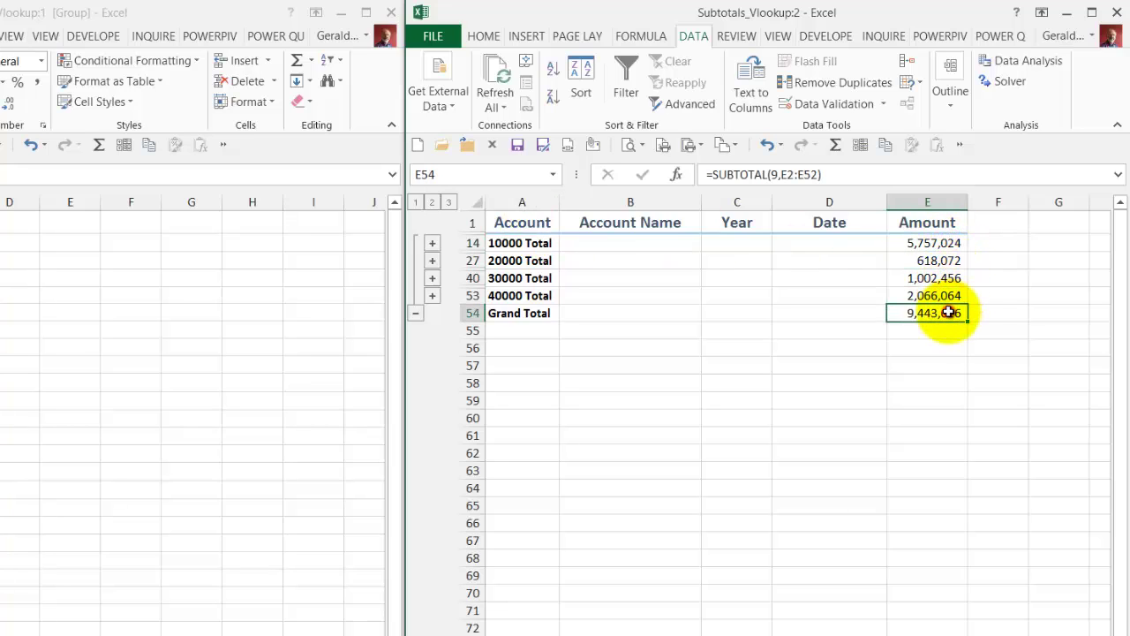
{"action": "left_click", "coordinate": [523, 224]}
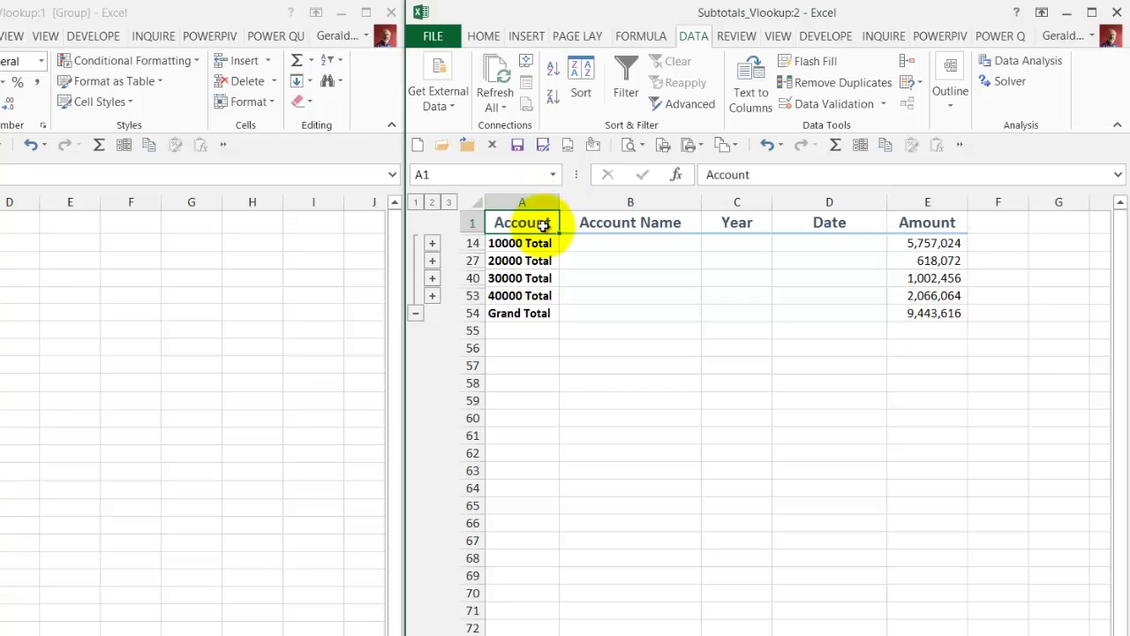
{"action": "mouse_move", "coordinate": [543, 225]}
{"action": "left_mouse_down"}
{"action": "mouse_move", "coordinate": [756, 264]}
{"action": "mouse_move", "coordinate": [910, 316]}
{"action": "left_mouse_up"}
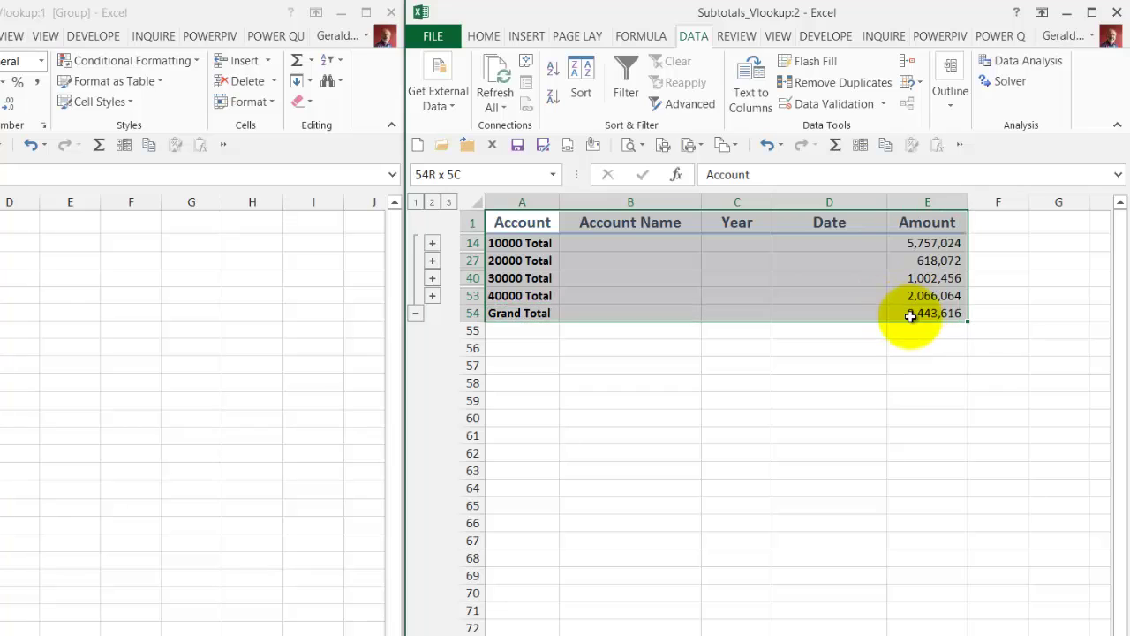
- Name the fully expanded data range, including its totals, Data_Set and collapse the 10000 and 20000 account groups
{"action": "left_click", "coordinate": [528, 222]}
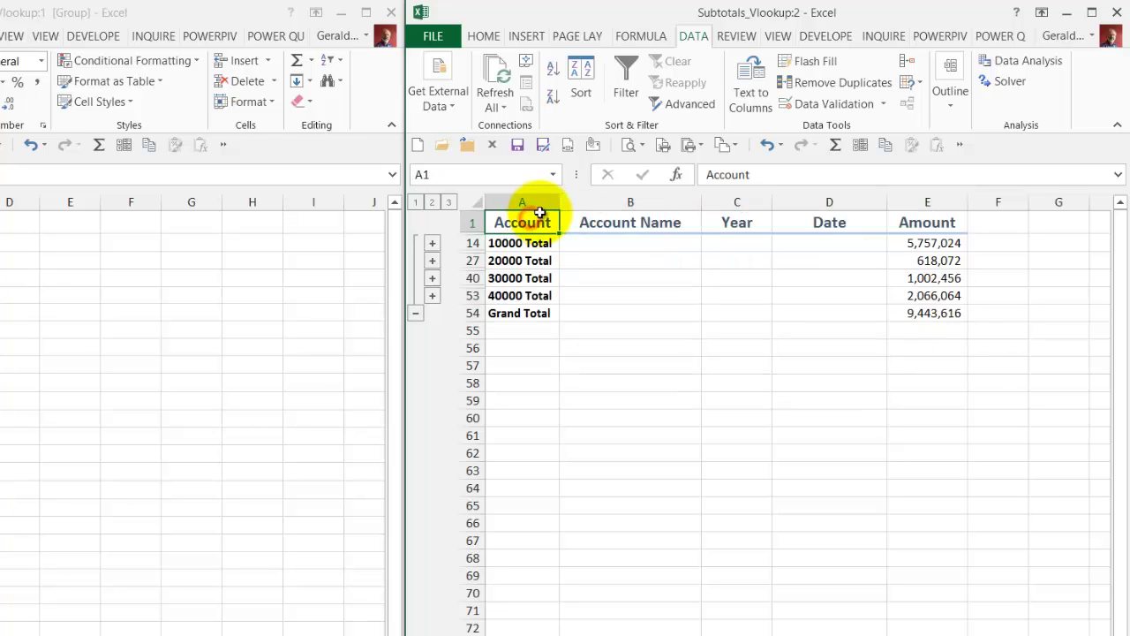
{"action": "left_click", "coordinate": [449, 203]}
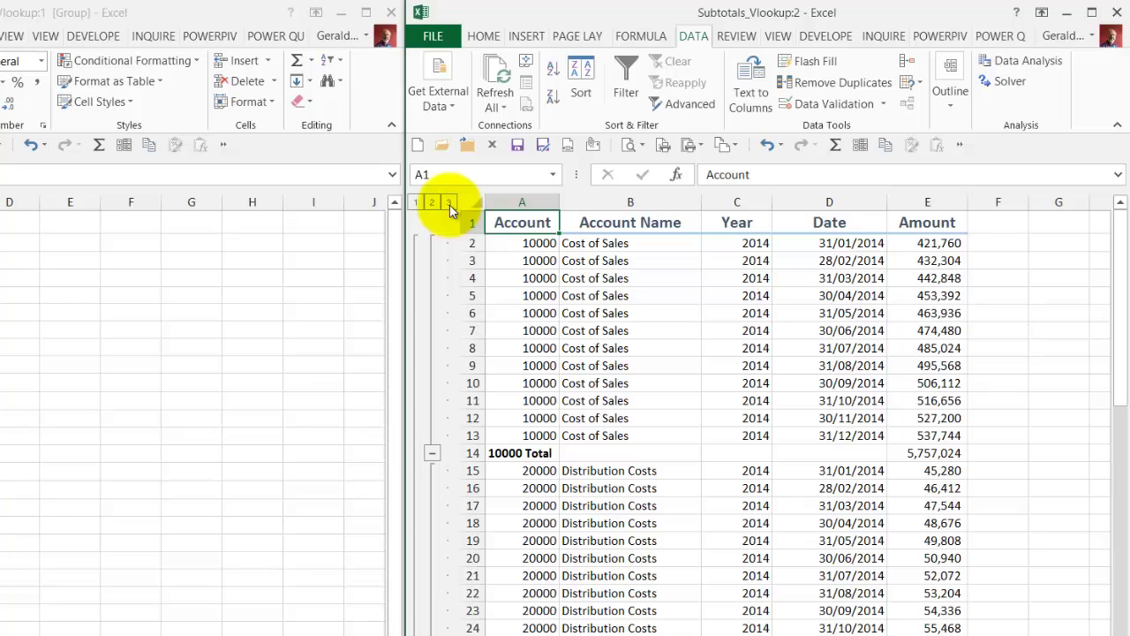
{"action": "key", "text": "ctrl+a"}
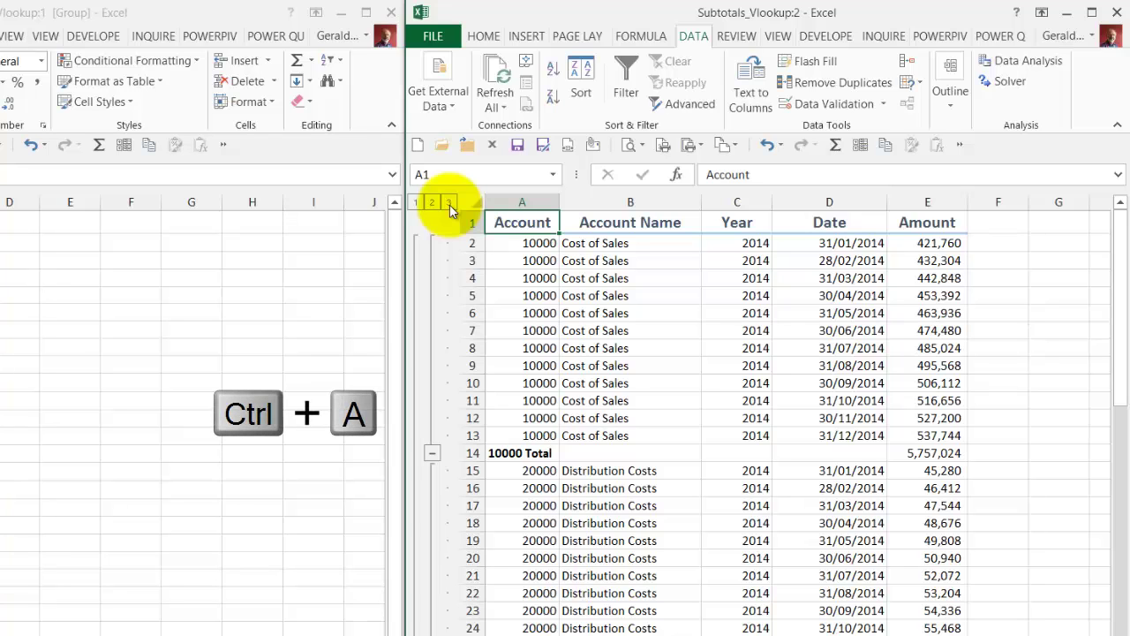
{"action": "scroll", "coordinate": [451, 210], "scroll_direction": "down", "scroll_amount": 8}
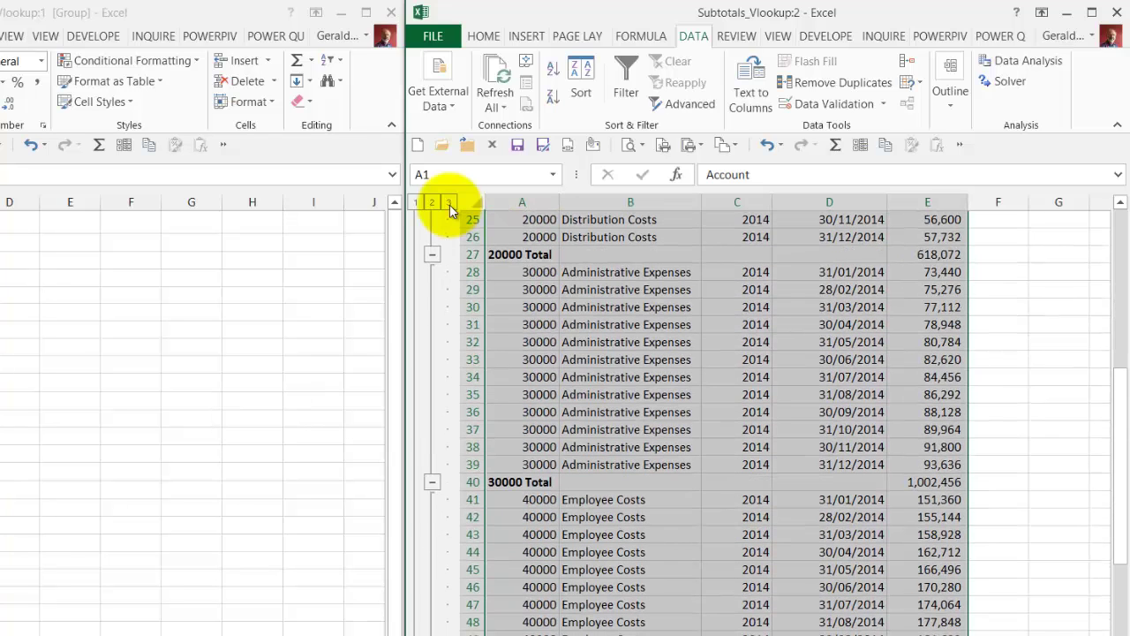
{"action": "left_click", "coordinate": [539, 174]}
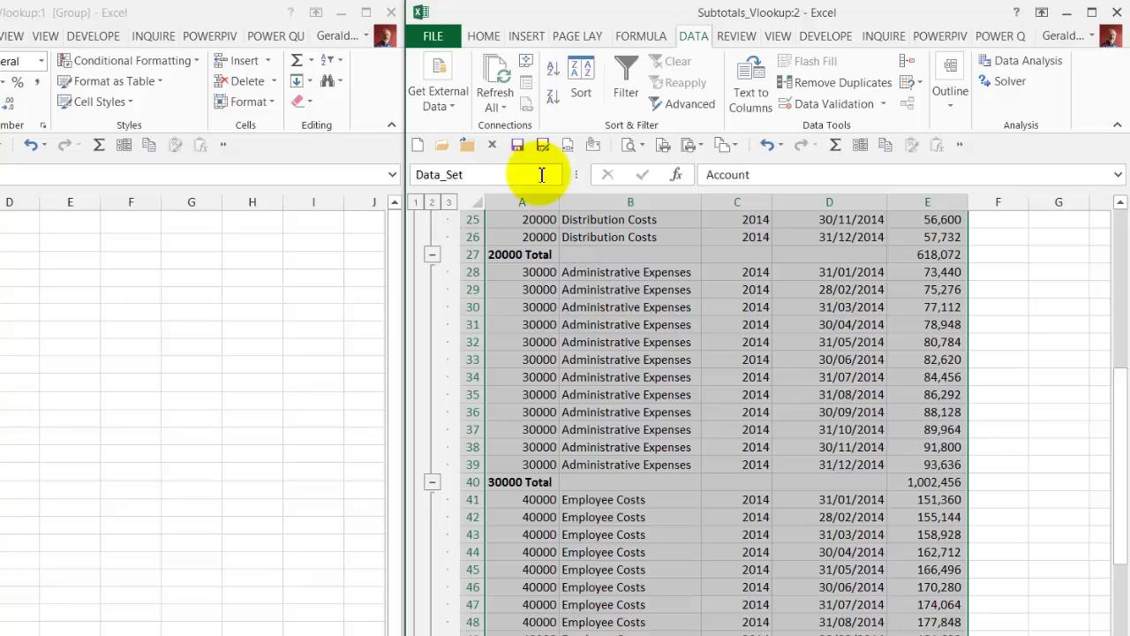
{"action": "key", "text": "Return"}
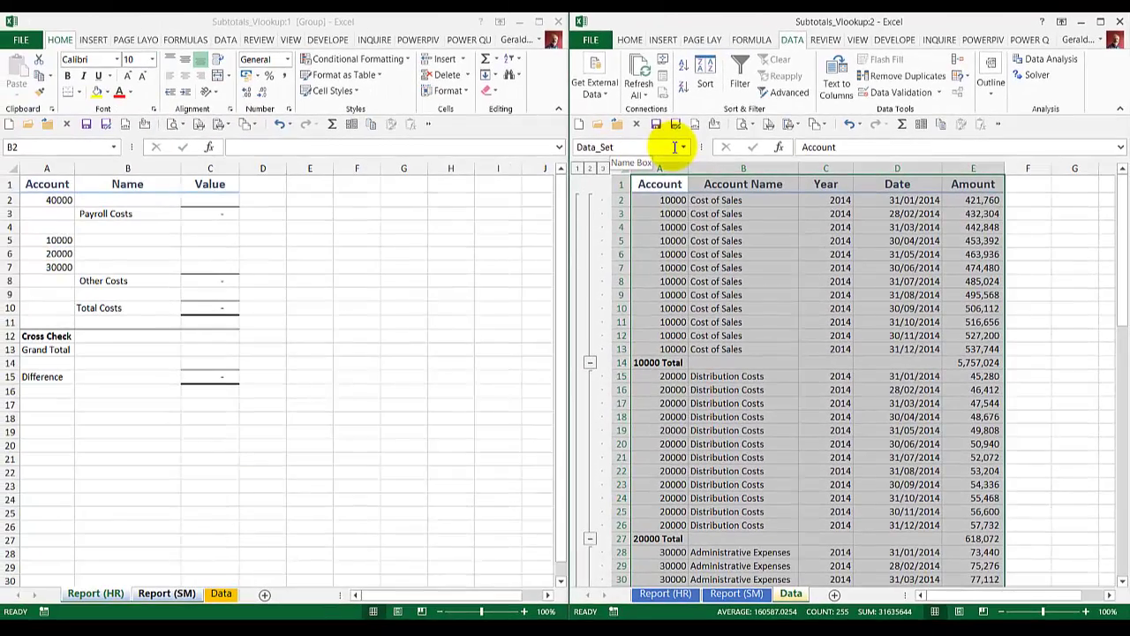
{"action": "left_click", "coordinate": [590, 362]}
{"action": "left_click", "coordinate": [590, 376]}
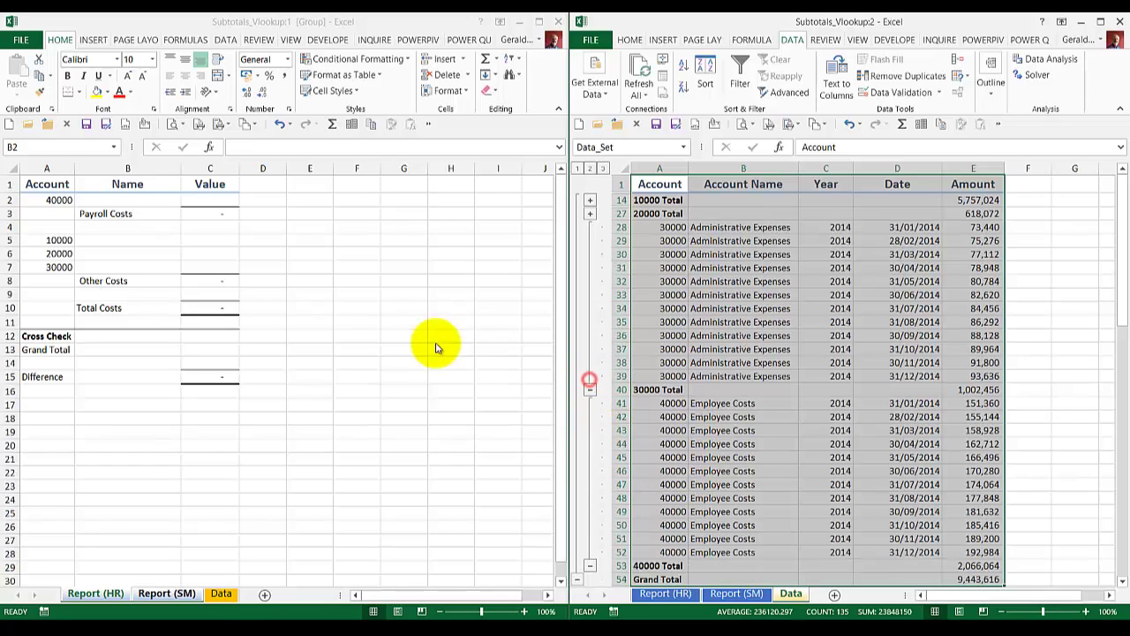
- Start a VLOOKUP formula in B2 of the report with A2 as the lookup value and Data_Set as the table array
{"action": "left_click", "coordinate": [132, 201]}
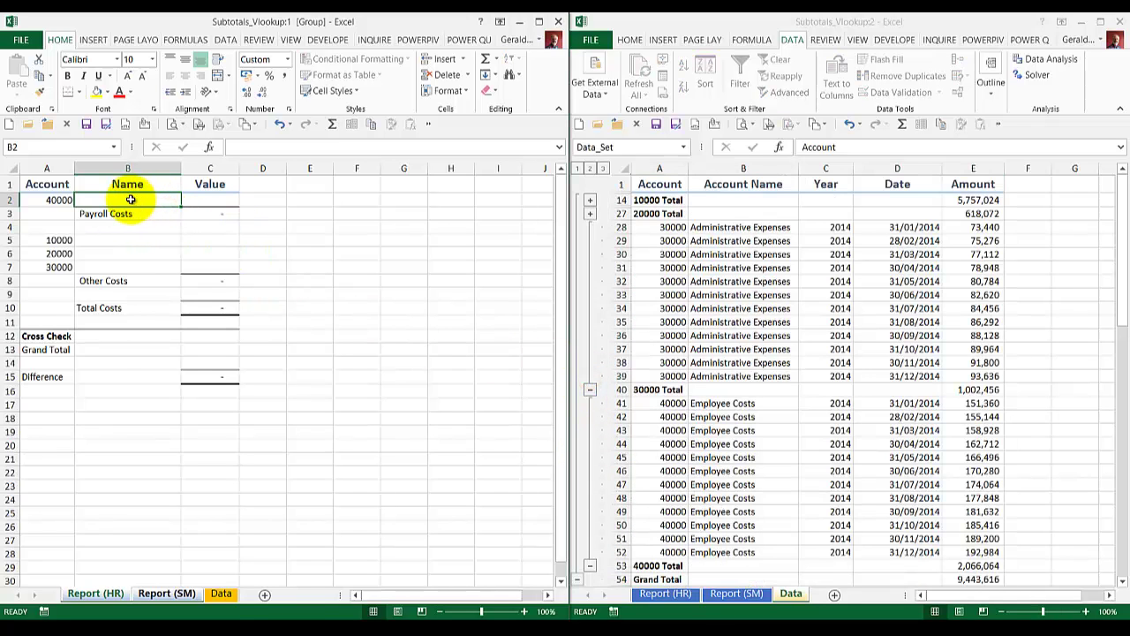
{"action": "left_click", "coordinate": [196, 198]}
{"action": "left_click", "coordinate": [160, 202]}
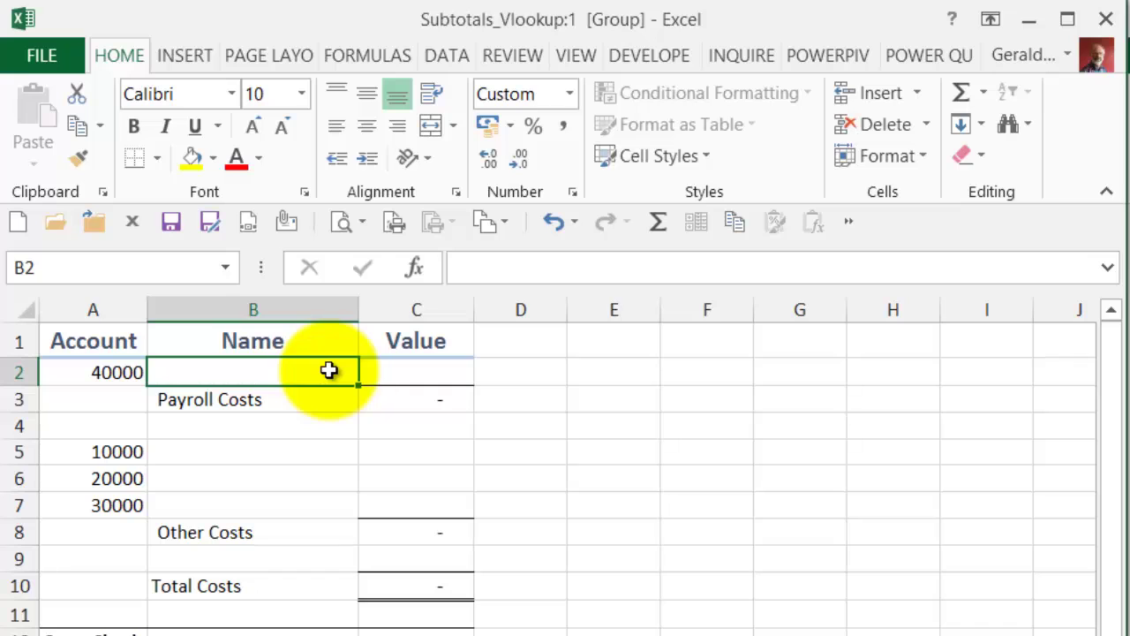
{"action": "double_click", "coordinate": [328, 370]}
{"action": "type", "text": "=v"}
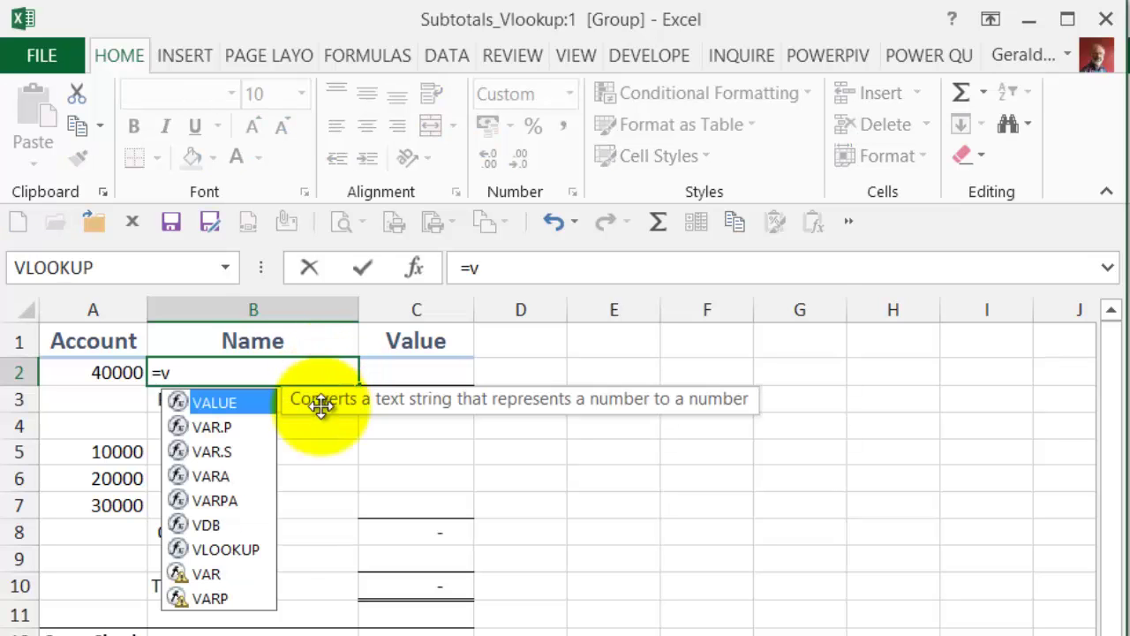
{"action": "left_click", "coordinate": [264, 552]}
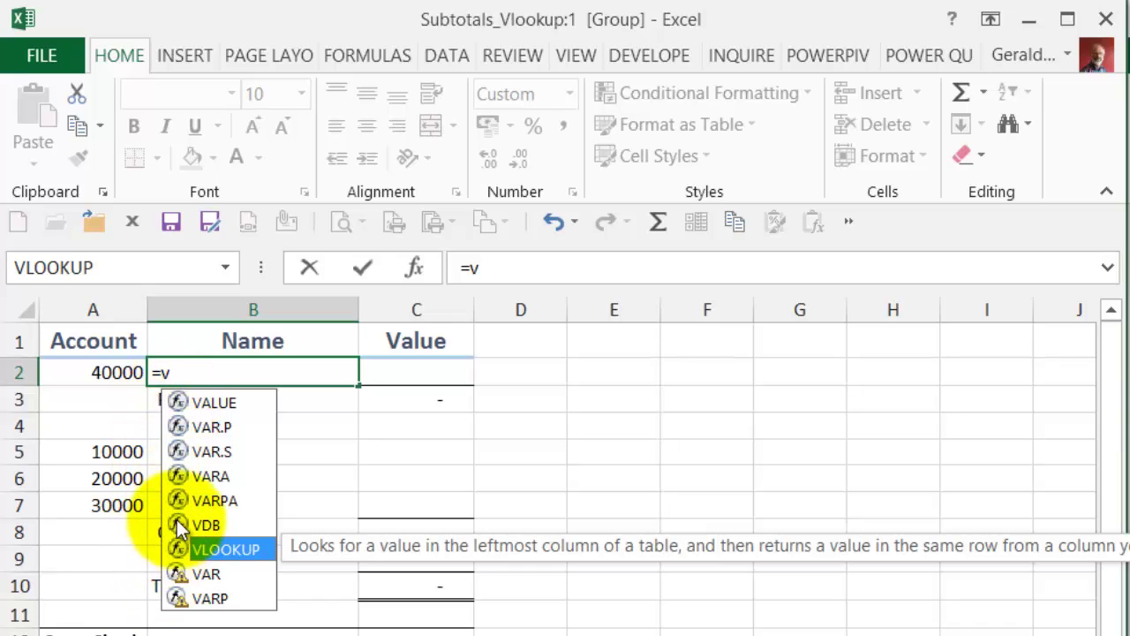
{"action": "double_click", "coordinate": [260, 548]}
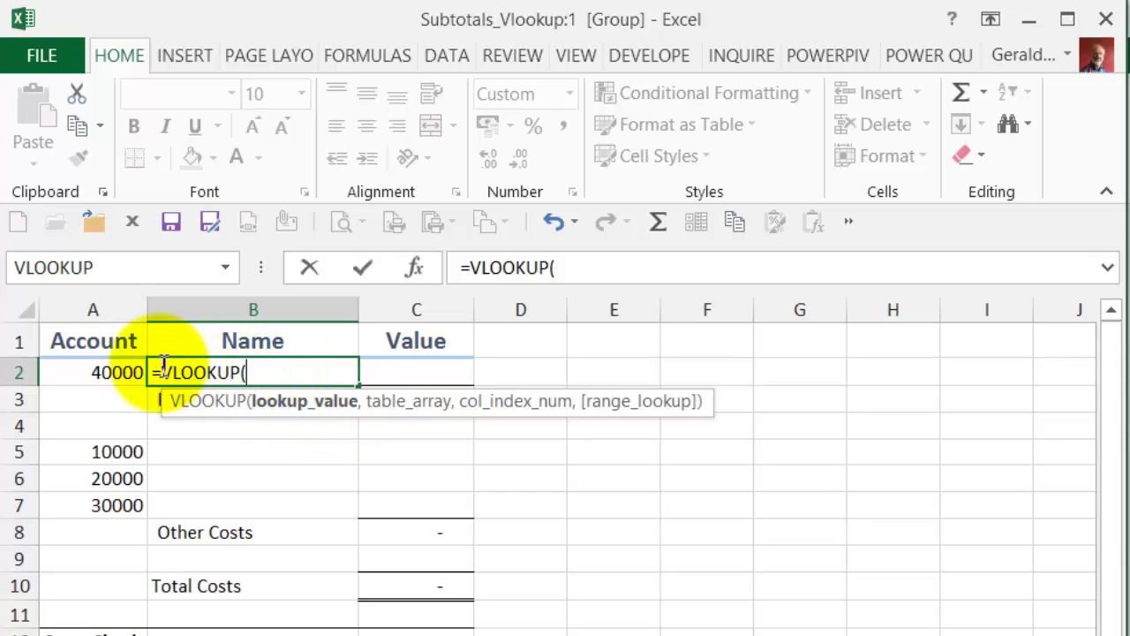
{"action": "left_click", "coordinate": [74, 370]}
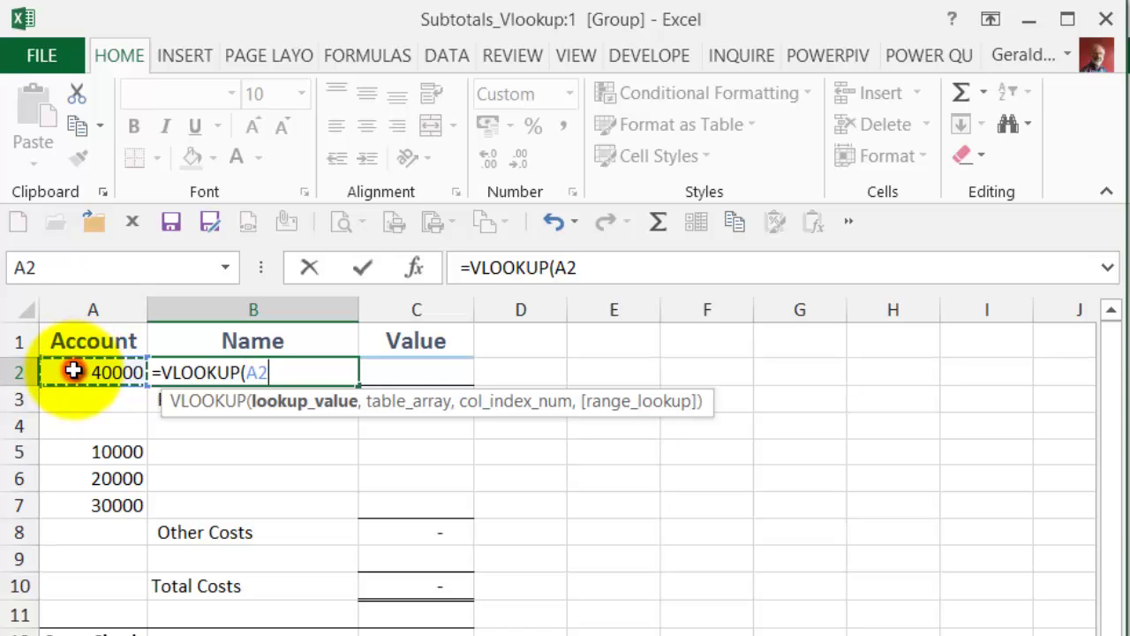
{"action": "type", "text": ","}
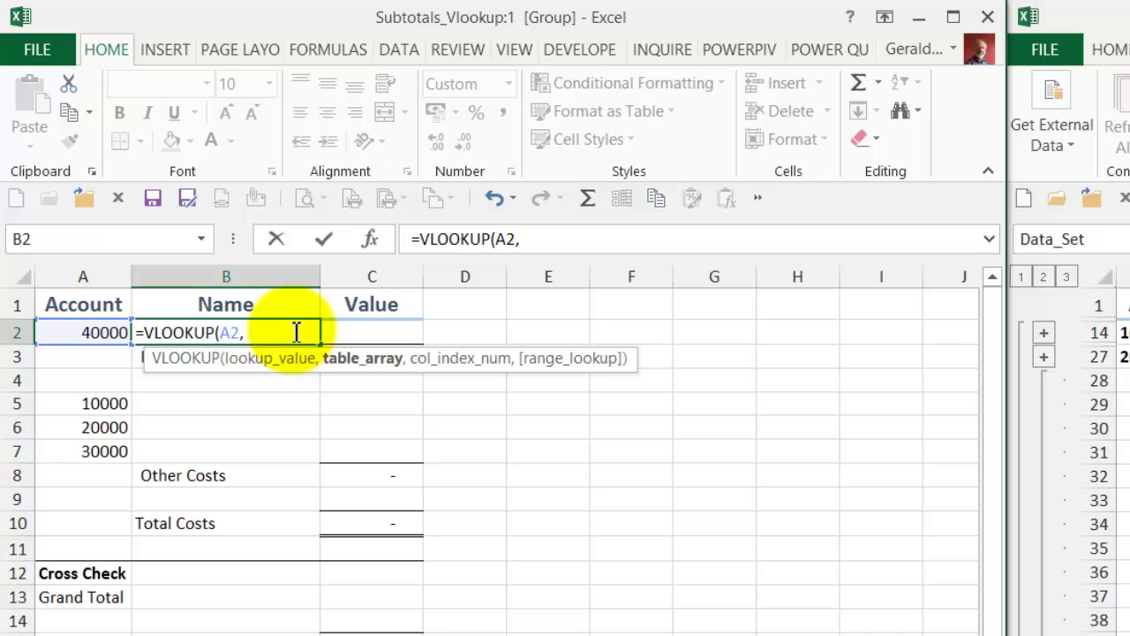
{"action": "type", "text": "d"}
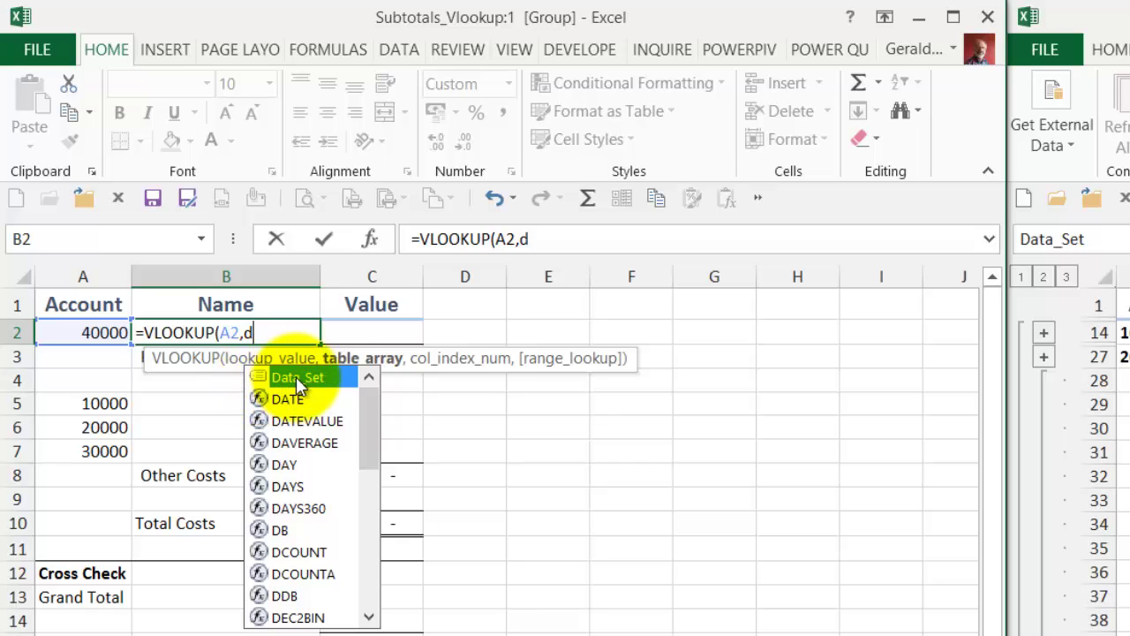
{"action": "double_click", "coordinate": [343, 379]}
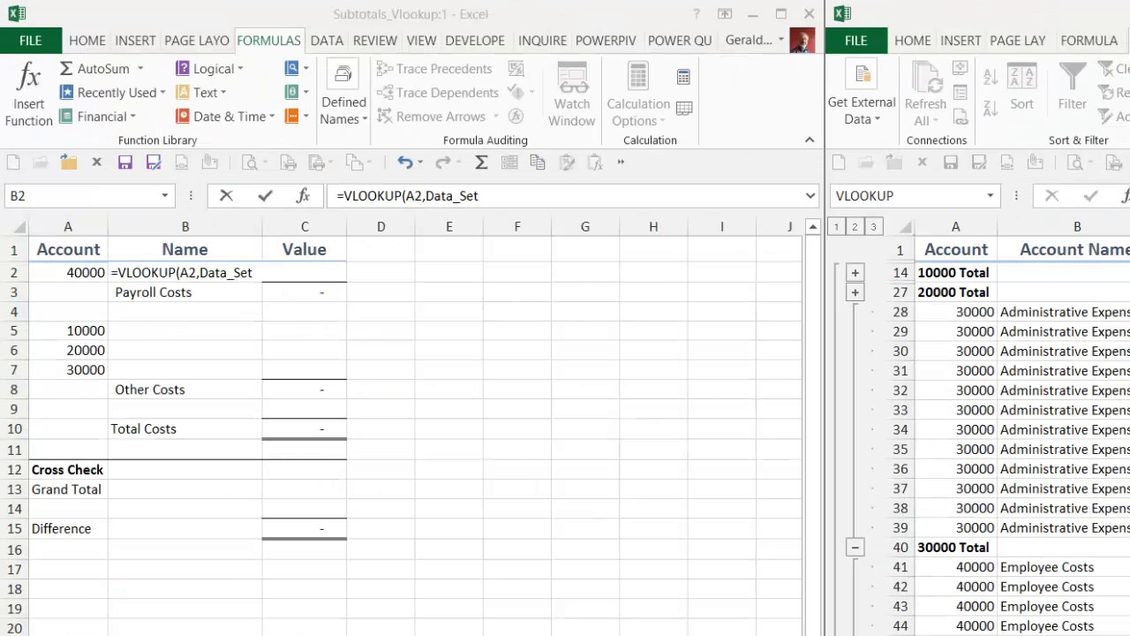
- Remove Data_Set from the B2 formula and reinsert it as the table array from the list of defined names
{"action": "left_click", "coordinate": [253, 271]}
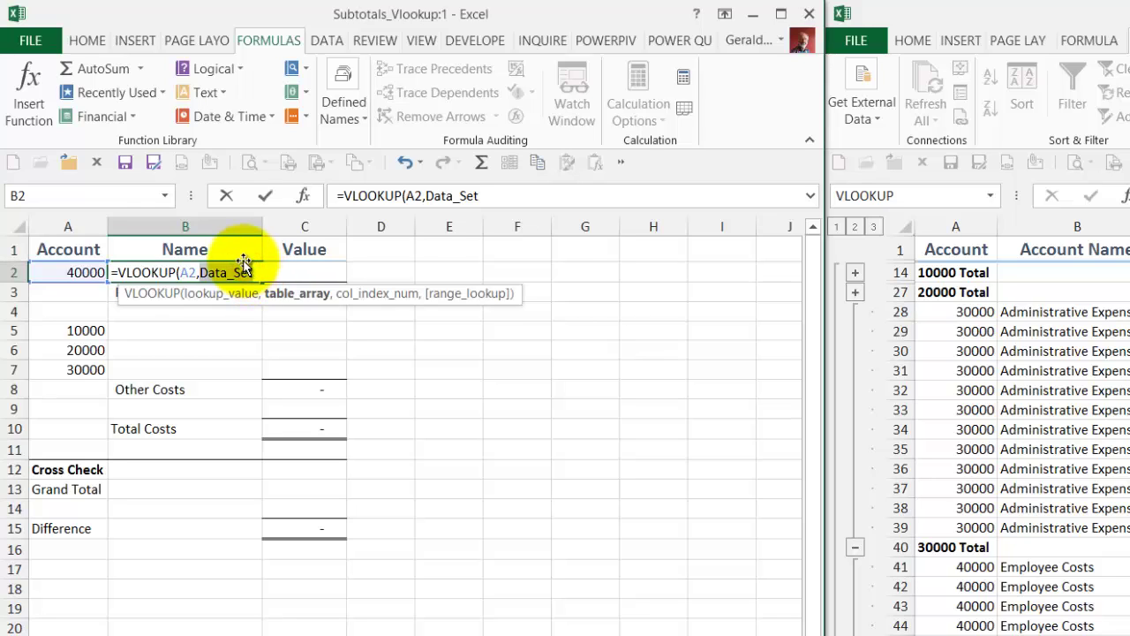
{"action": "key", "text": "Delete"}
{"action": "key", "text": "F3"}
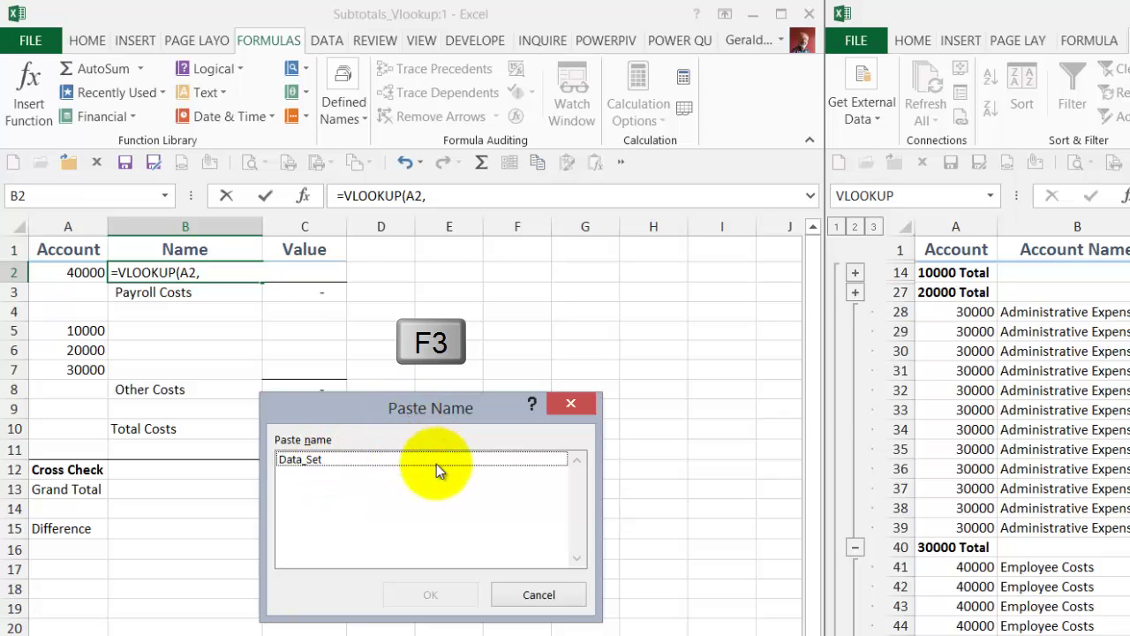
{"action": "left_click", "coordinate": [436, 461]}
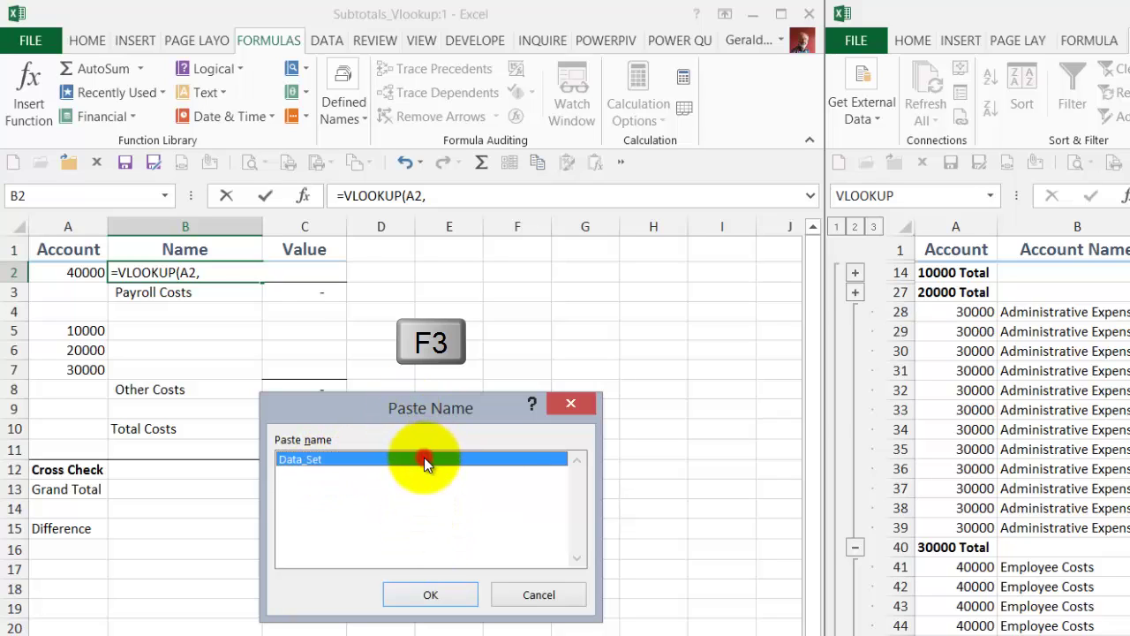
{"action": "double_click", "coordinate": [424, 457]}
- Complete the B2 lookup with column index 2 and an exact match (FALSE)
{"action": "type", "text": ","}
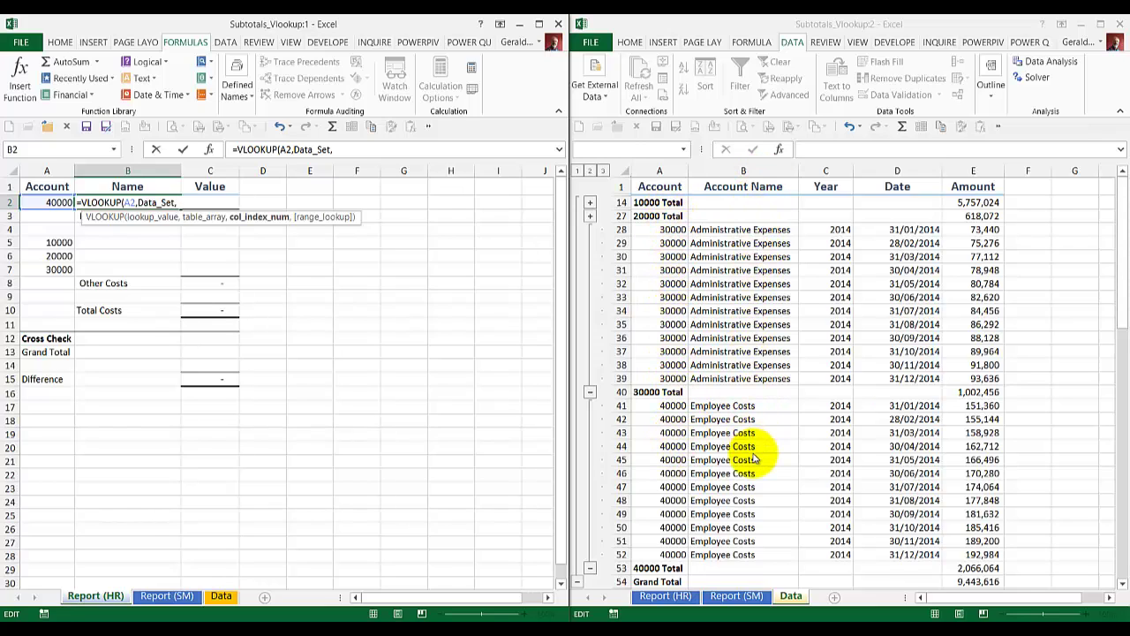
{"action": "type", "text": "2,"}
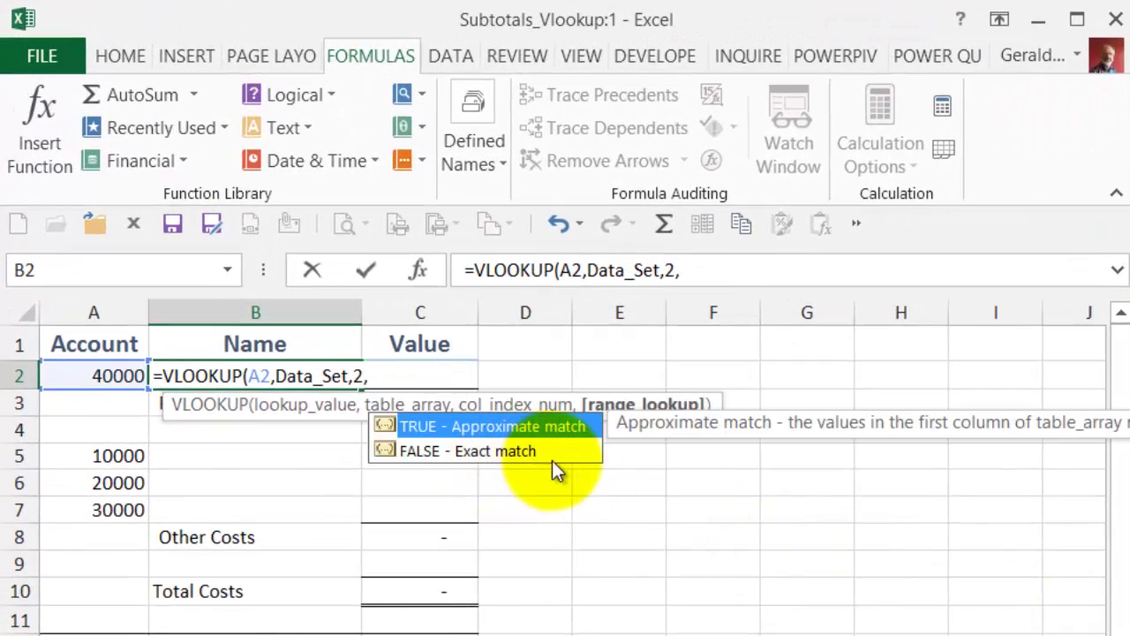
{"action": "left_click", "coordinate": [562, 455]}
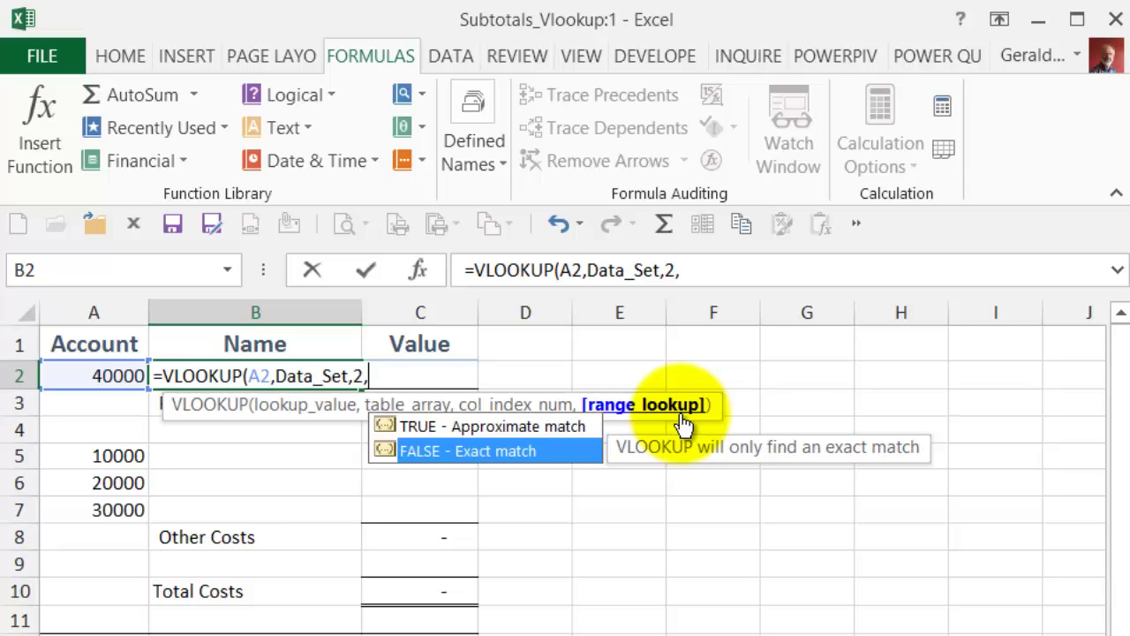
{"action": "double_click", "coordinate": [564, 452]}
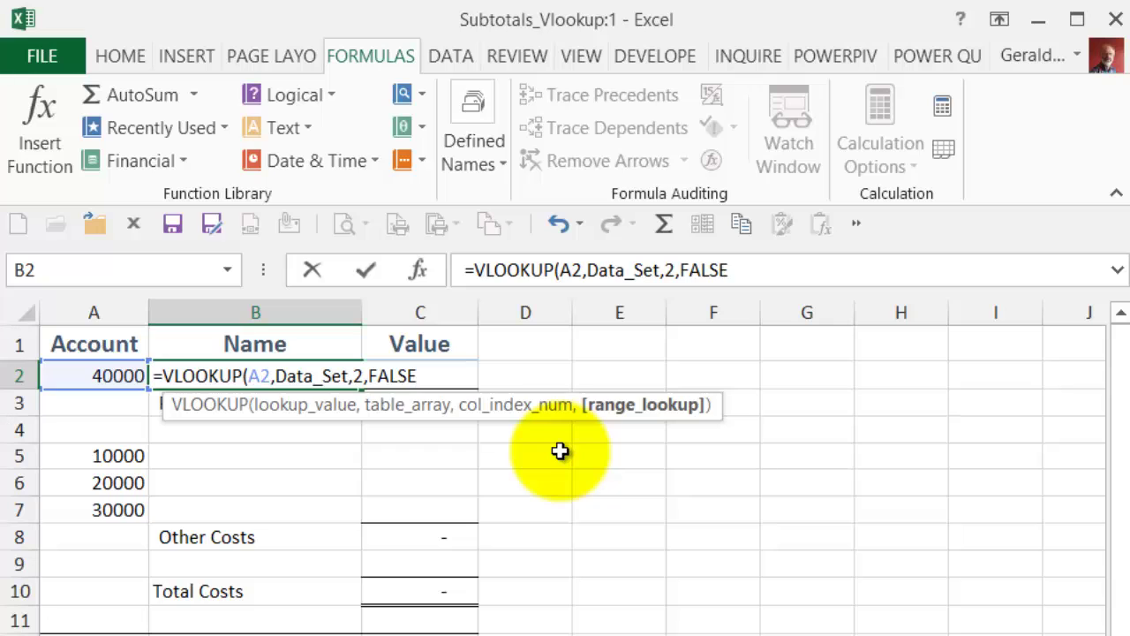
{"action": "type", "text": ")"}
{"action": "key", "text": "Return"}
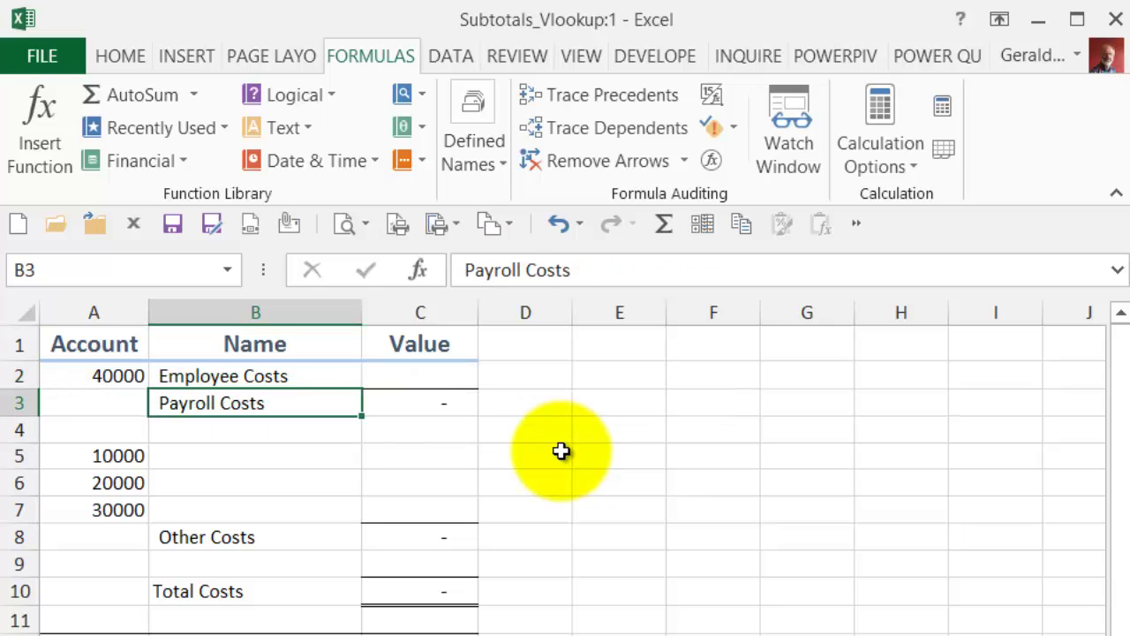
- Copy the name lookup from B2 into B5:B7 and check the account reference in each pasted formula
{"action": "left_click", "coordinate": [328, 377]}
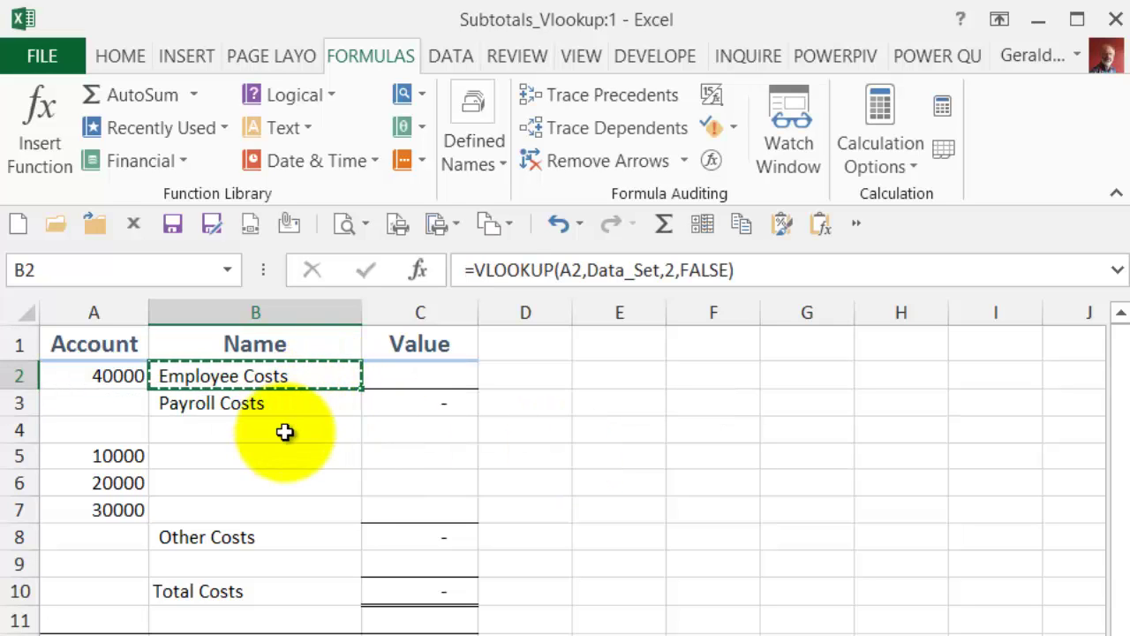
{"action": "left_click_drag", "start_coordinate": [280, 457], "coordinate": [279, 515]}
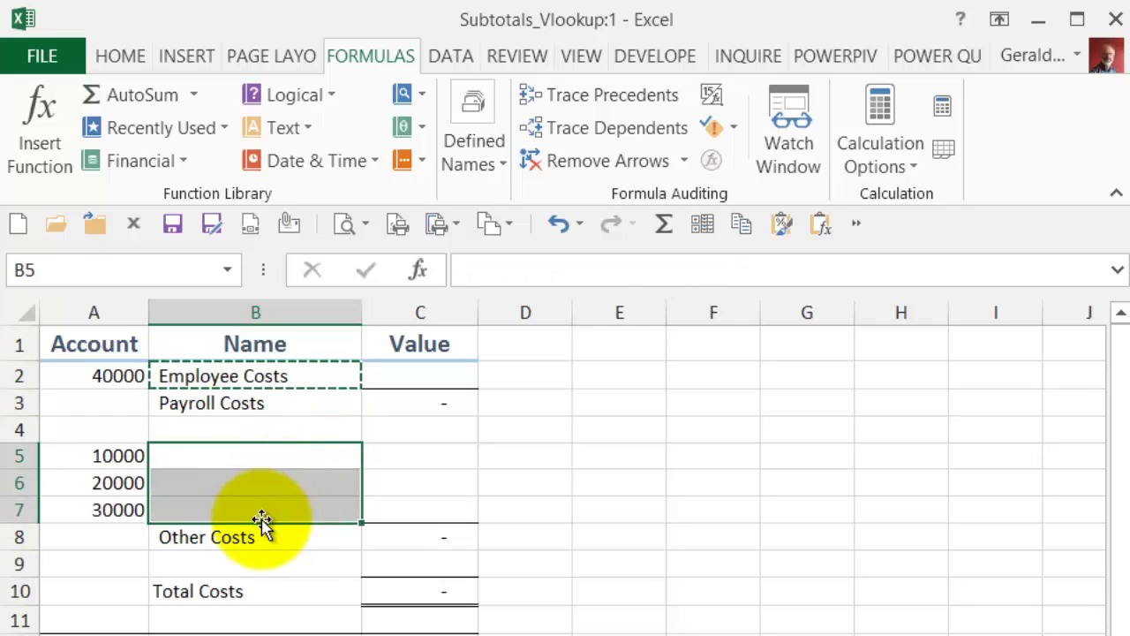
{"action": "type", "text": "Cost of Sales Distribution Costs Administrative Expenses"}
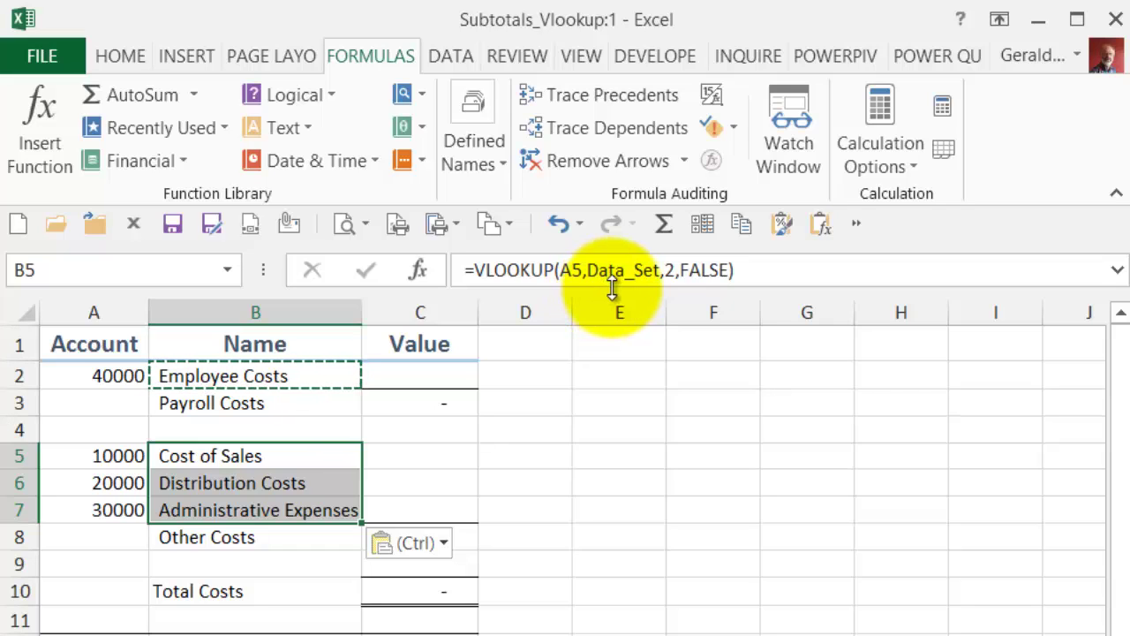
{"action": "key", "text": "Down"}
{"action": "key", "text": "Down"}
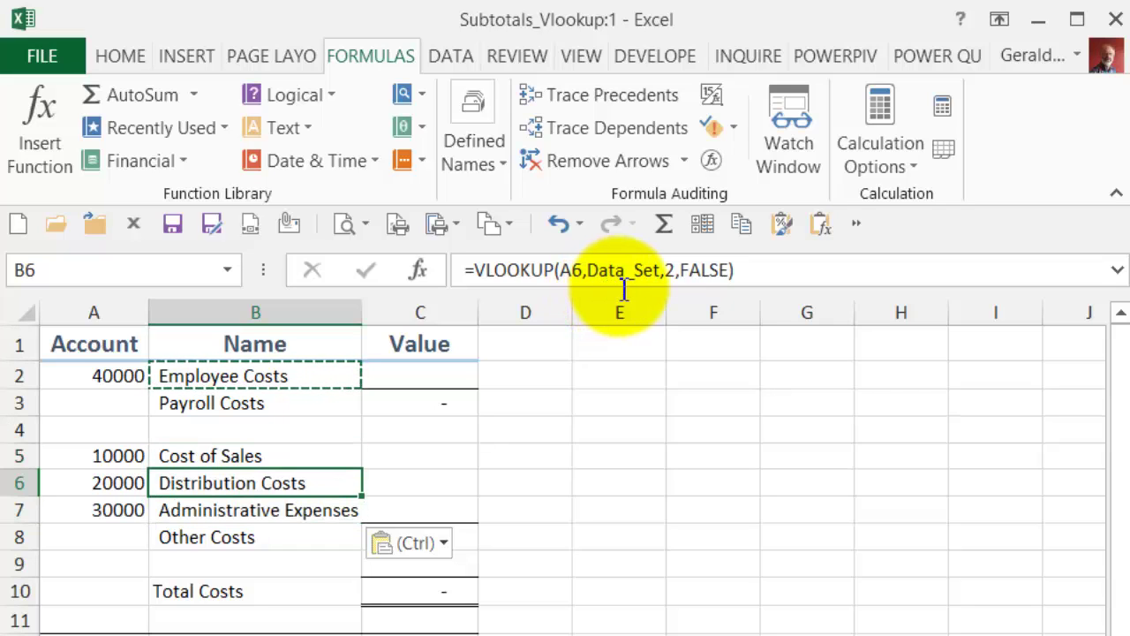
{"action": "key", "text": "Down"}
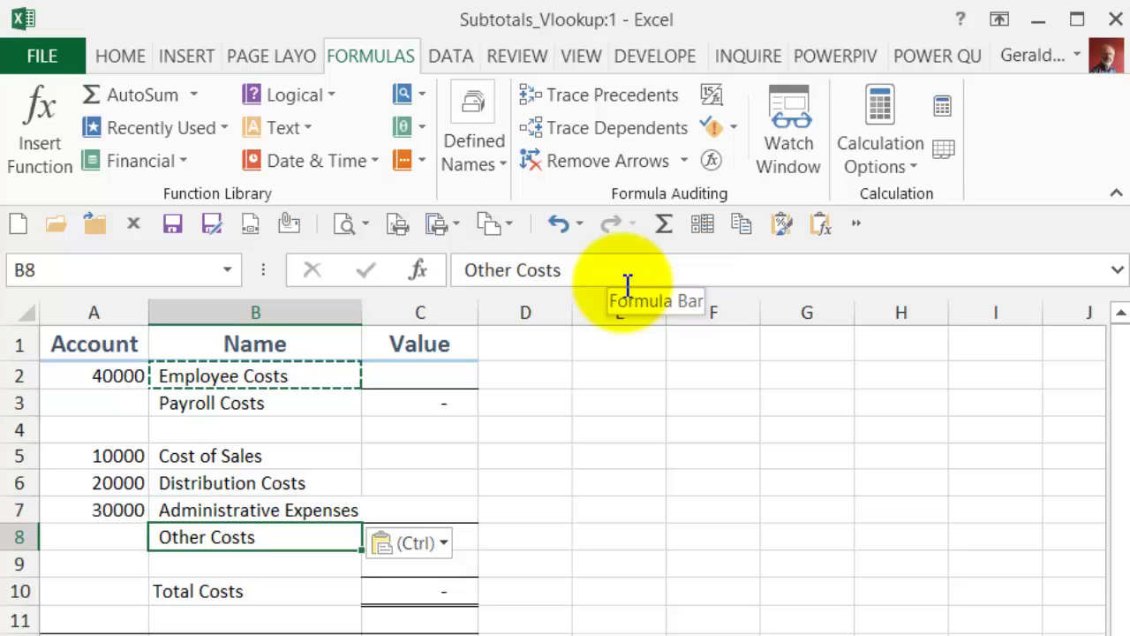
{"action": "left_click", "coordinate": [297, 450]}
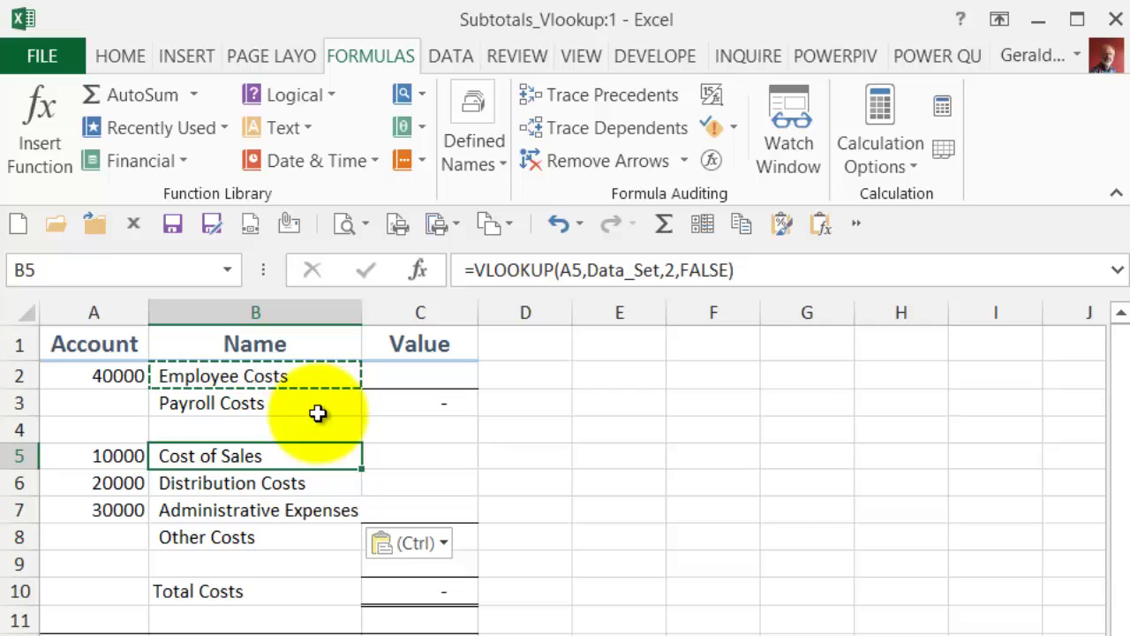
- Paste the copied B2 name lookup into the Value cell C2 for account 40000
{"action": "left_click", "coordinate": [325, 375]}
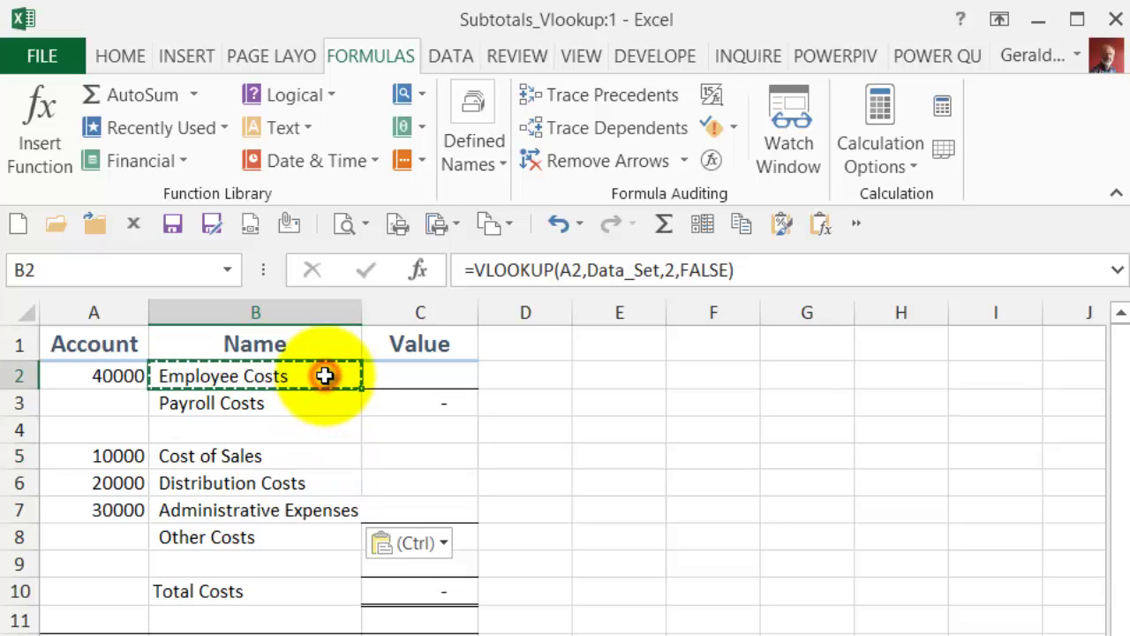
{"action": "left_click", "coordinate": [434, 375]}
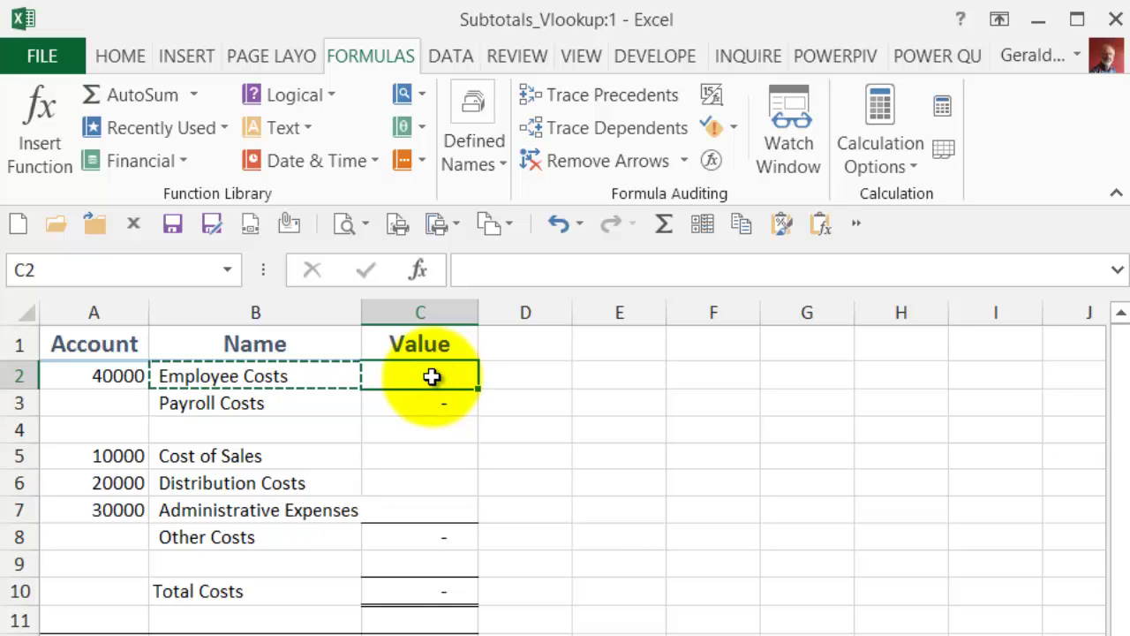
{"action": "key", "text": "ctrl+v"}
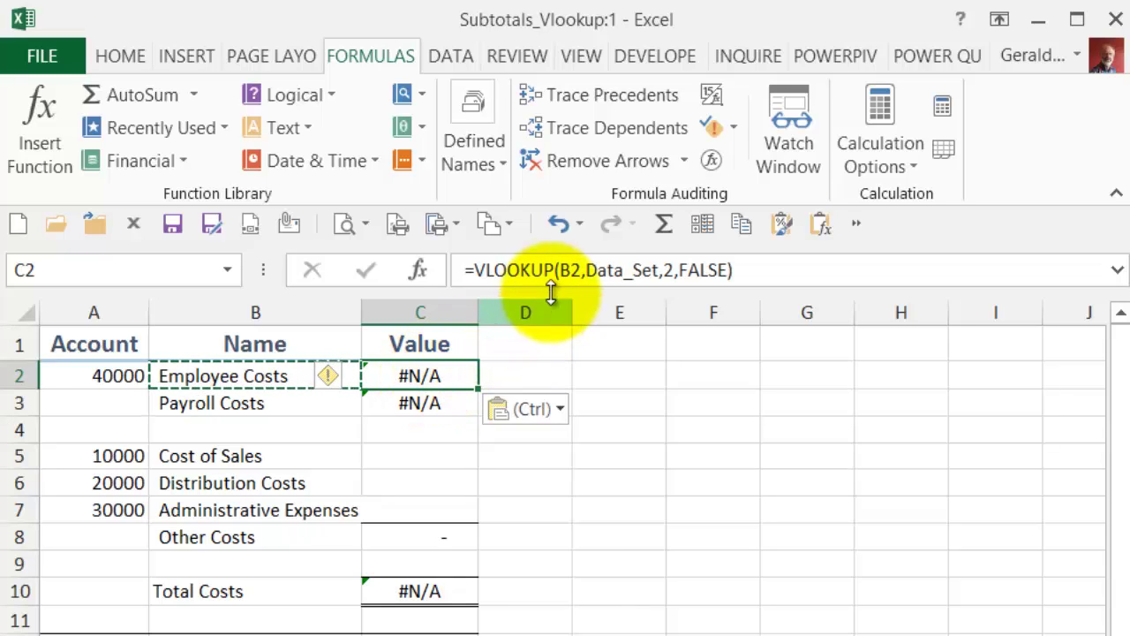
- Edit the C2 lookup to use A2 as the lookup value and 5 as the column index
{"action": "double_click", "coordinate": [573, 270]}
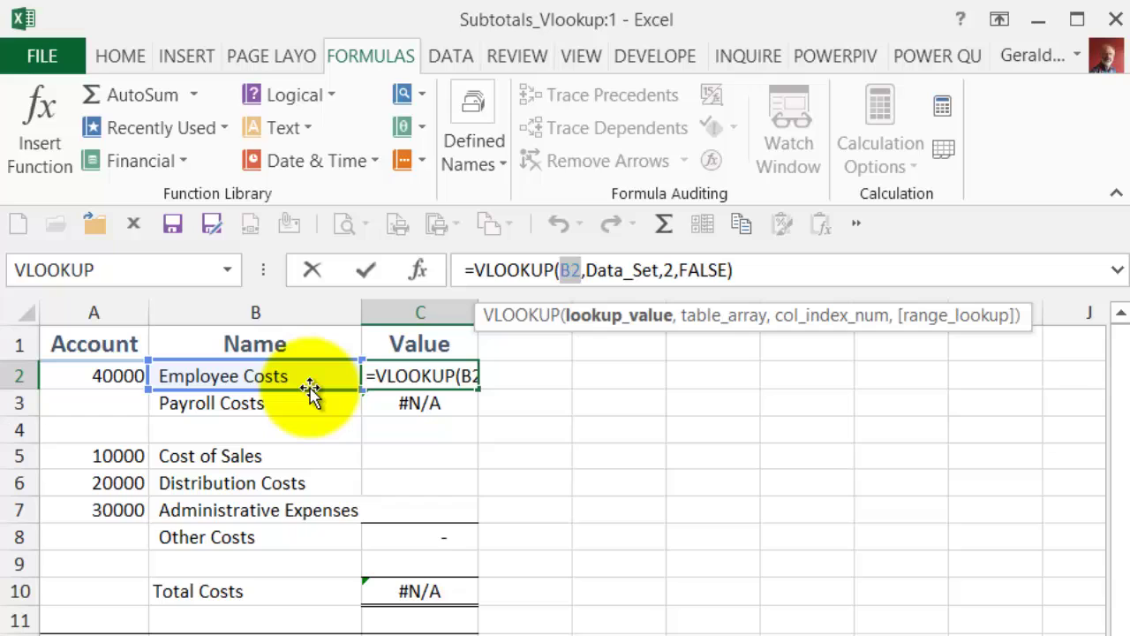
{"action": "left_click_drag", "start_coordinate": [310, 388], "coordinate": [105, 380]}
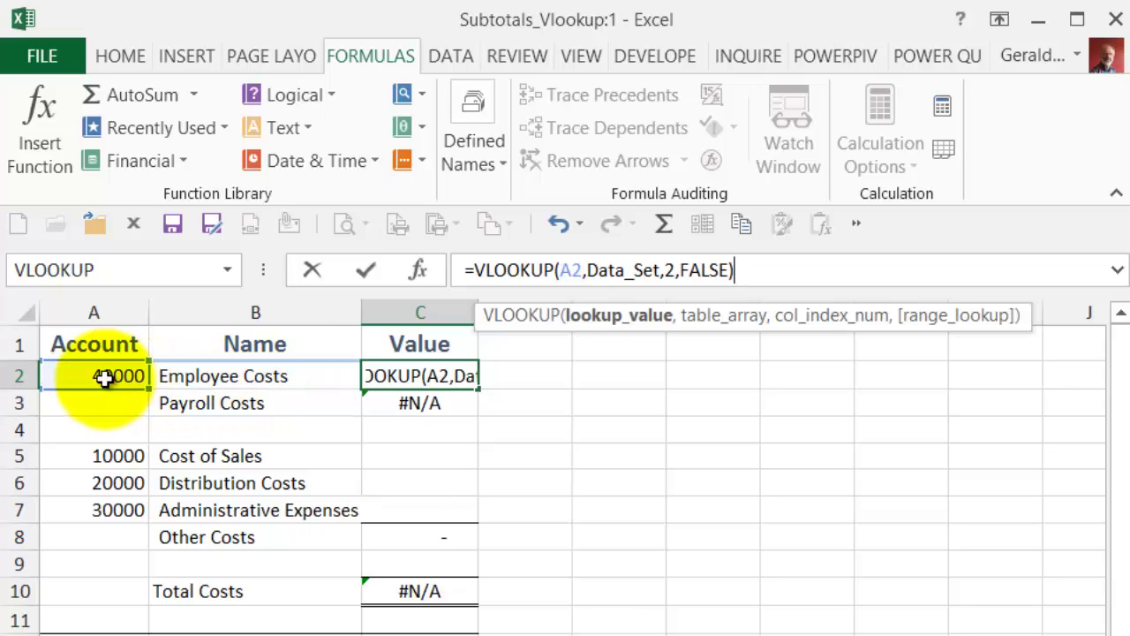
{"action": "double_click", "coordinate": [671, 271]}
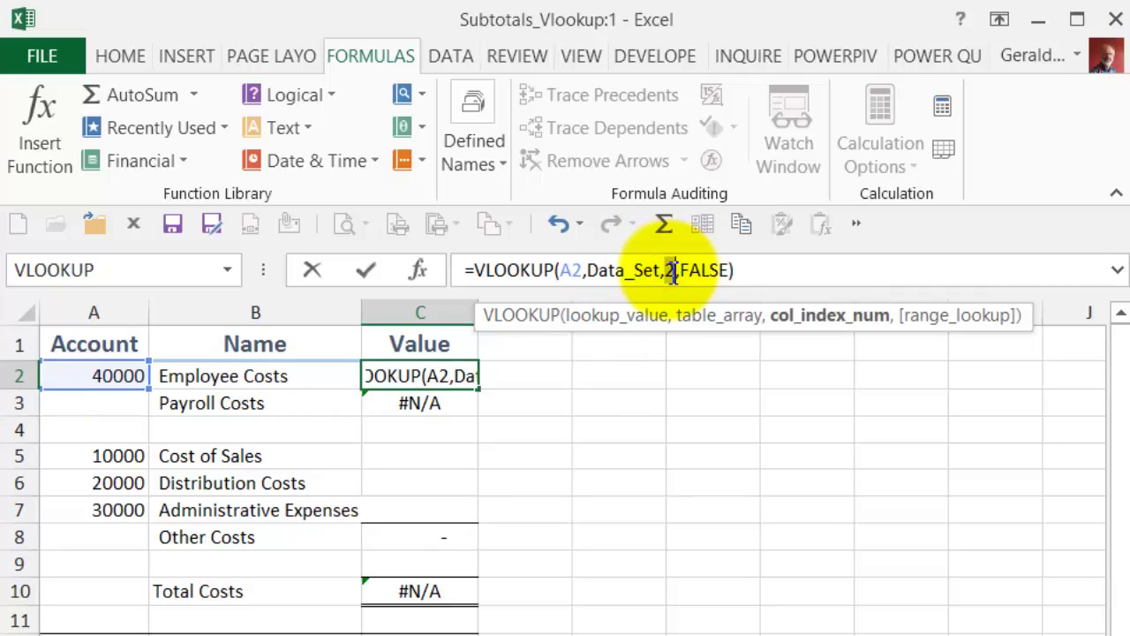
{"action": "type", "text": "5"}
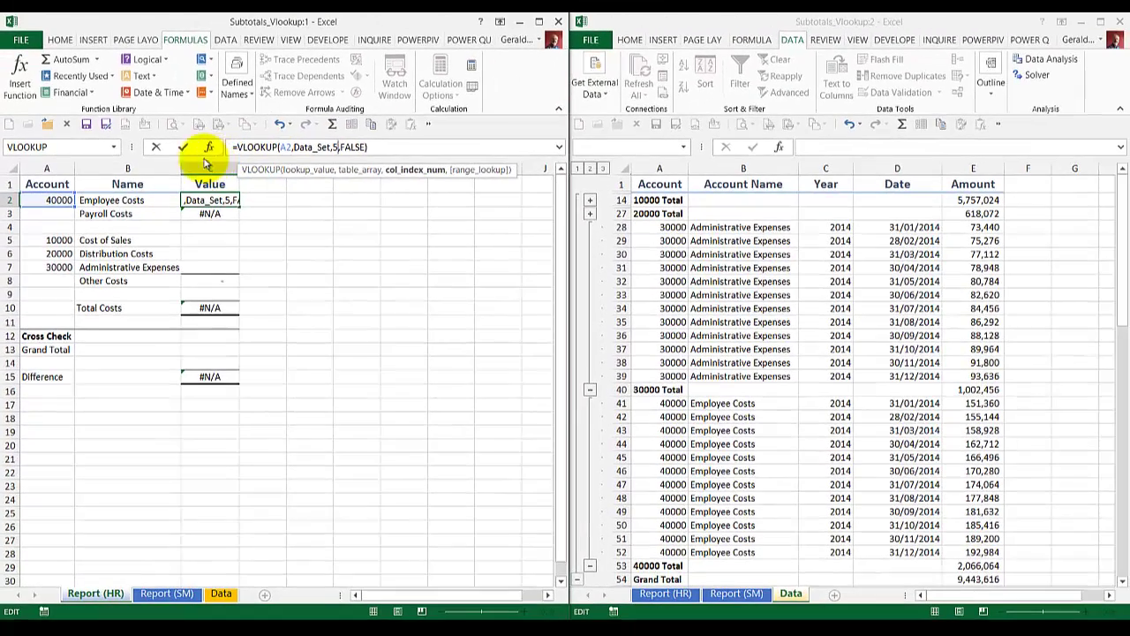
{"action": "left_click", "coordinate": [184, 148]}
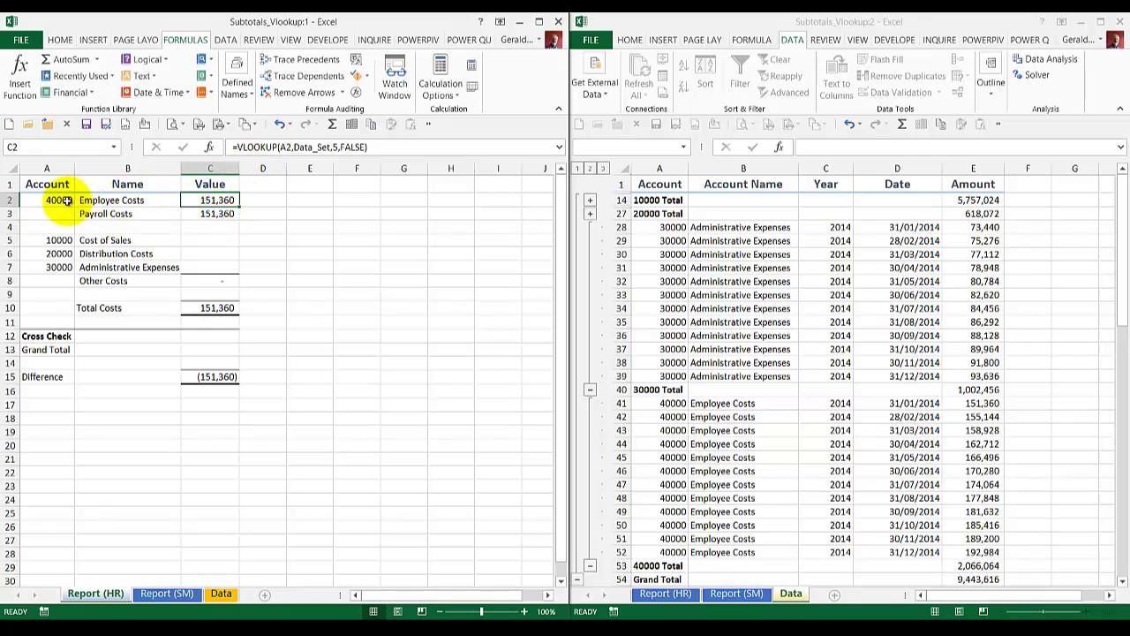
- Trace the account 40000 lookup down the Data sheet's Account column and across to Amount, and compare it with the 40000 Total row
{"action": "left_click", "coordinate": [667, 188]}
{"action": "mouse_move", "coordinate": [667, 188]}
{"action": "left_mouse_down"}
{"action": "mouse_move", "coordinate": [662, 391]}
{"action": "mouse_move", "coordinate": [672, 403]}
{"action": "left_mouse_up"}
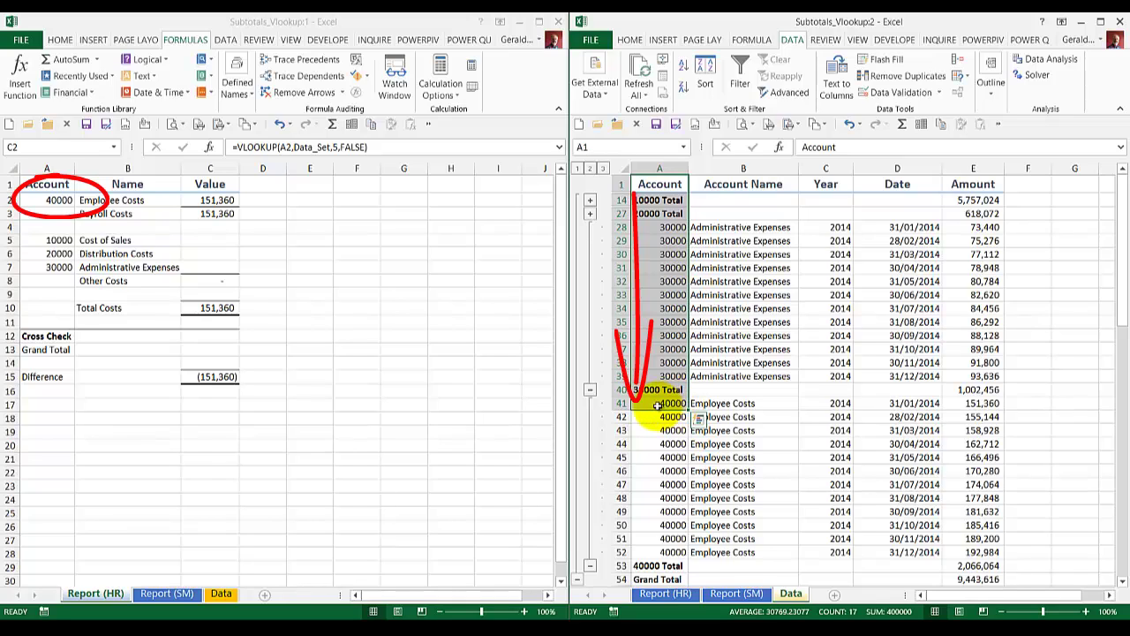
{"action": "mouse_move", "coordinate": [658, 404]}
{"action": "left_mouse_down"}
{"action": "mouse_move", "coordinate": [978, 393]}
{"action": "mouse_move", "coordinate": [950, 412]}
{"action": "left_mouse_up"}
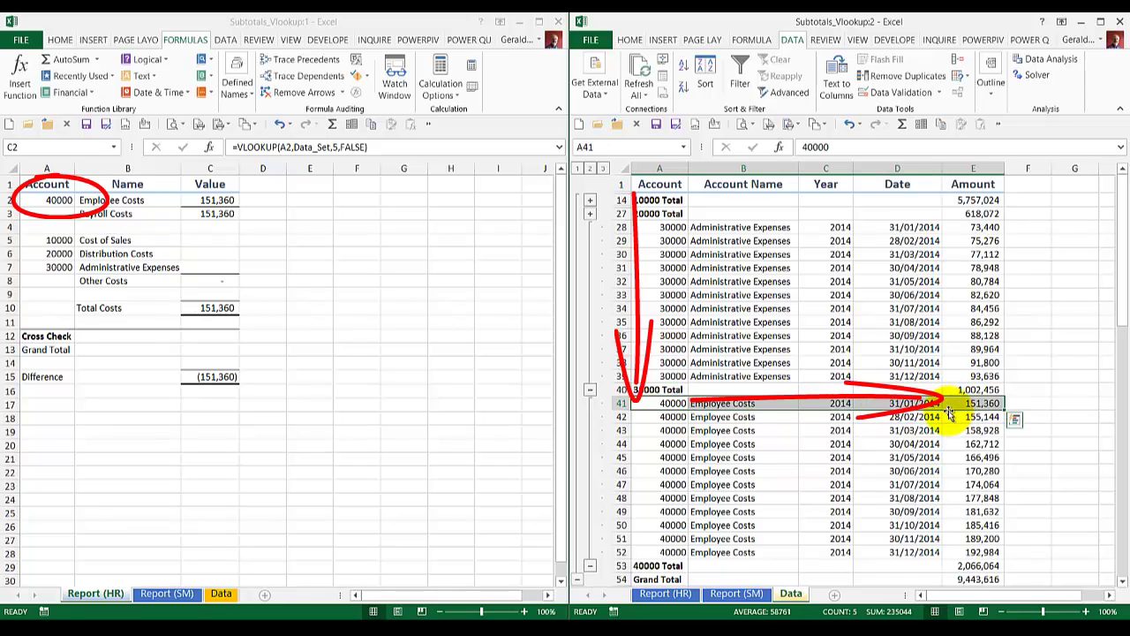
{"action": "left_click", "coordinate": [997, 404]}
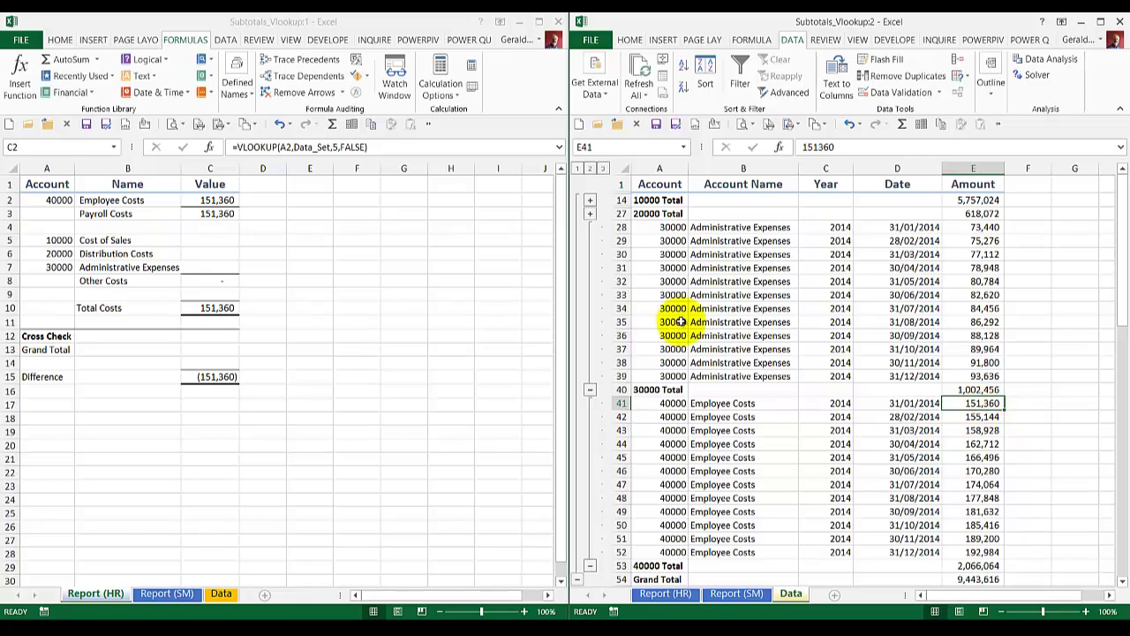
{"action": "mouse_move", "coordinate": [658, 185]}
{"action": "left_mouse_down"}
{"action": "mouse_move", "coordinate": [671, 469]}
{"action": "mouse_move", "coordinate": [647, 566]}
{"action": "mouse_move", "coordinate": [961, 568]}
{"action": "left_mouse_up"}
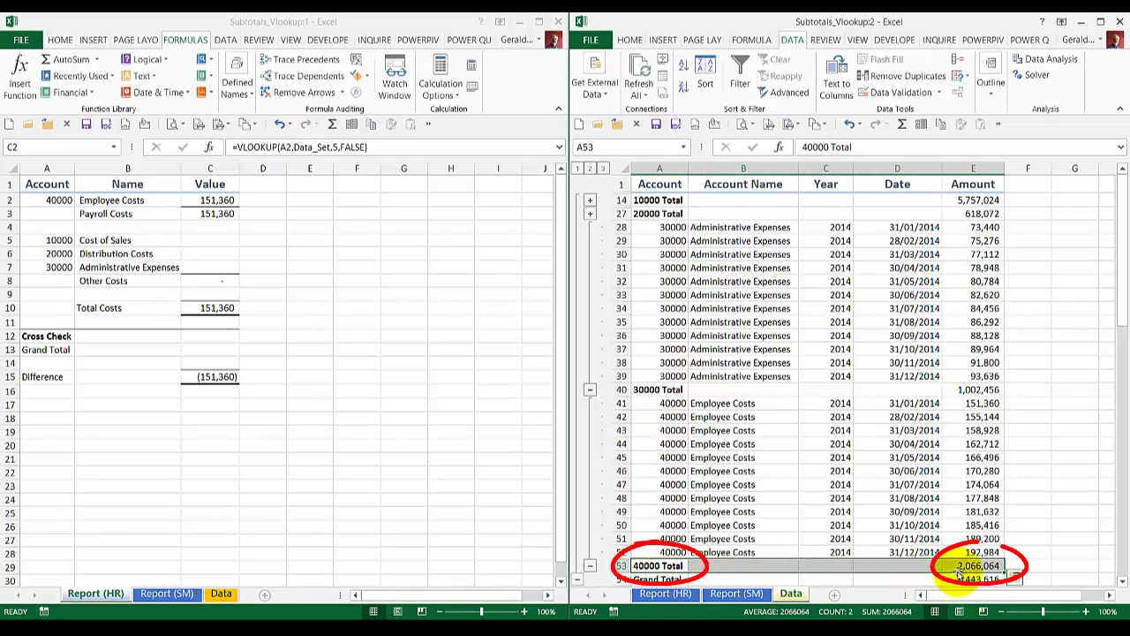
- Change the lookup value of the account 40000 Value formula in C2 to A2&" Total"
{"action": "left_click", "coordinate": [658, 199]}
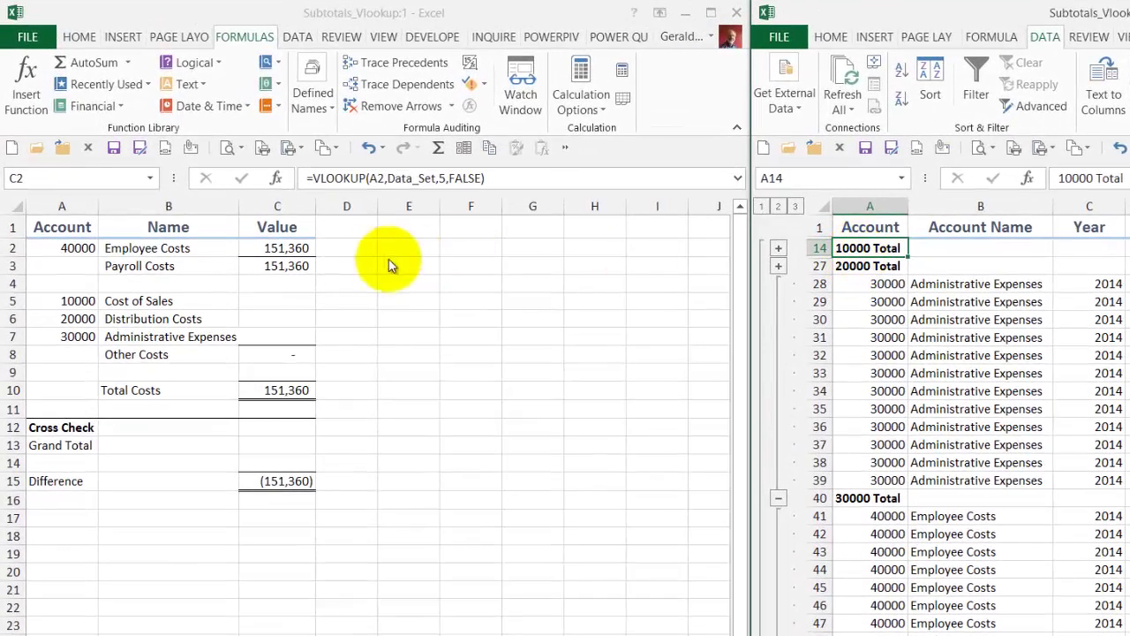
{"action": "left_click", "coordinate": [304, 248]}
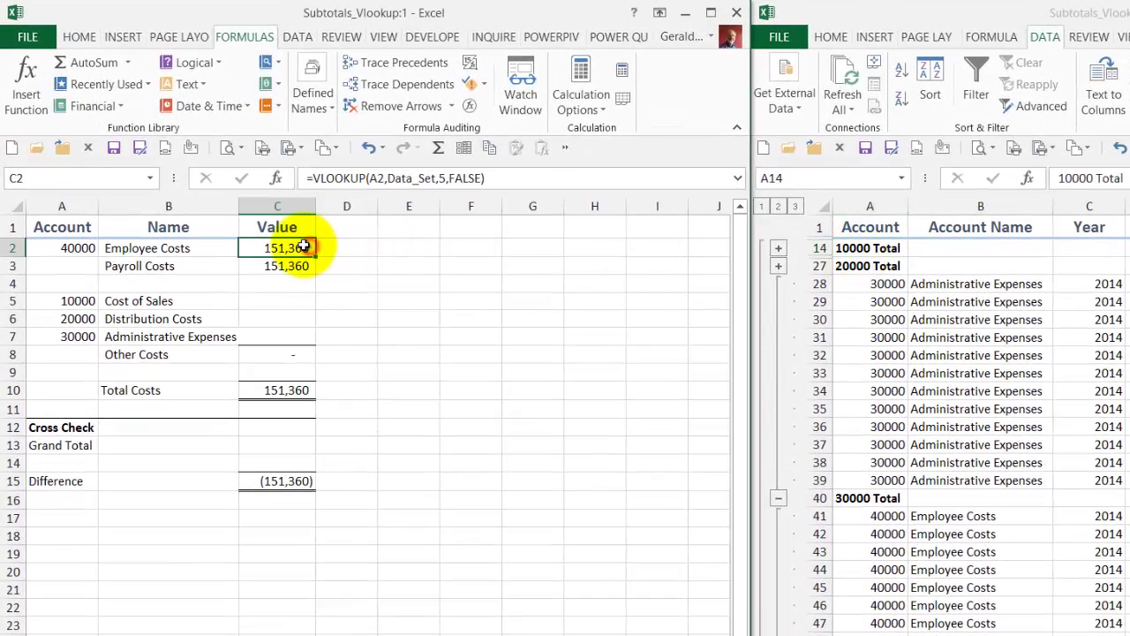
{"action": "left_click", "coordinate": [276, 178]}
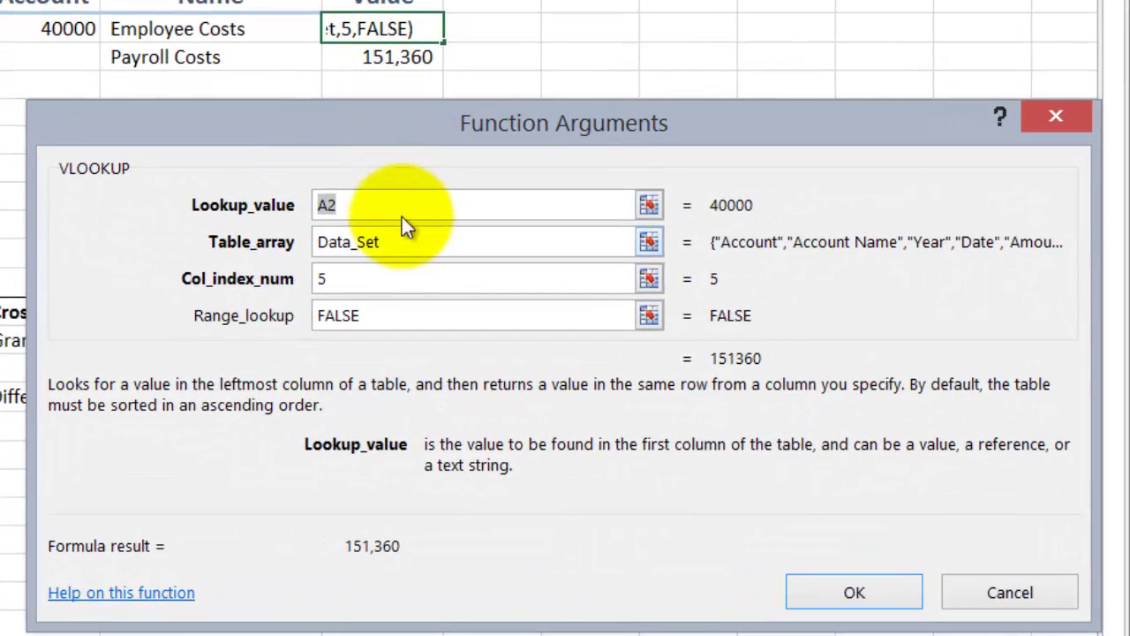
{"action": "left_click", "coordinate": [399, 211]}
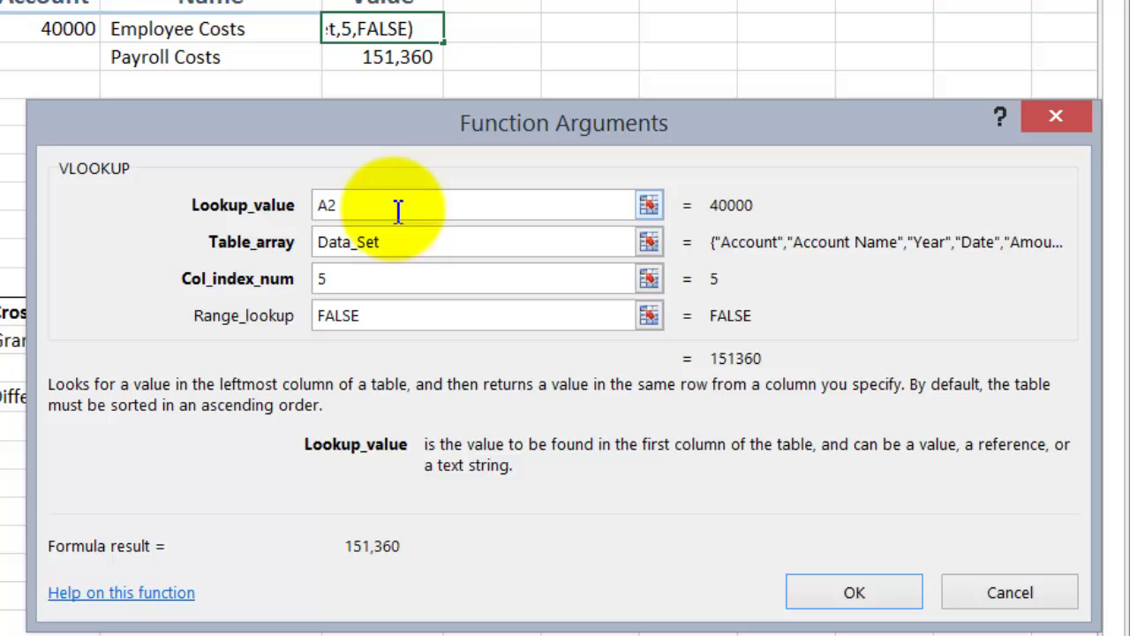
{"action": "type", "text": "&\" To"}
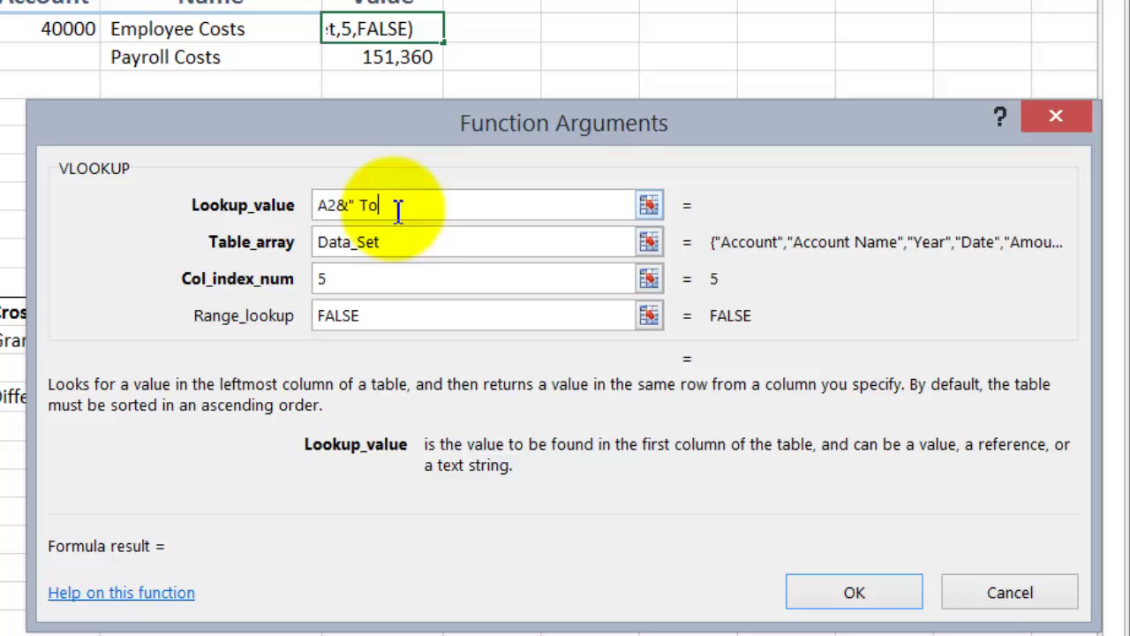
{"action": "type", "text": "tal\""}
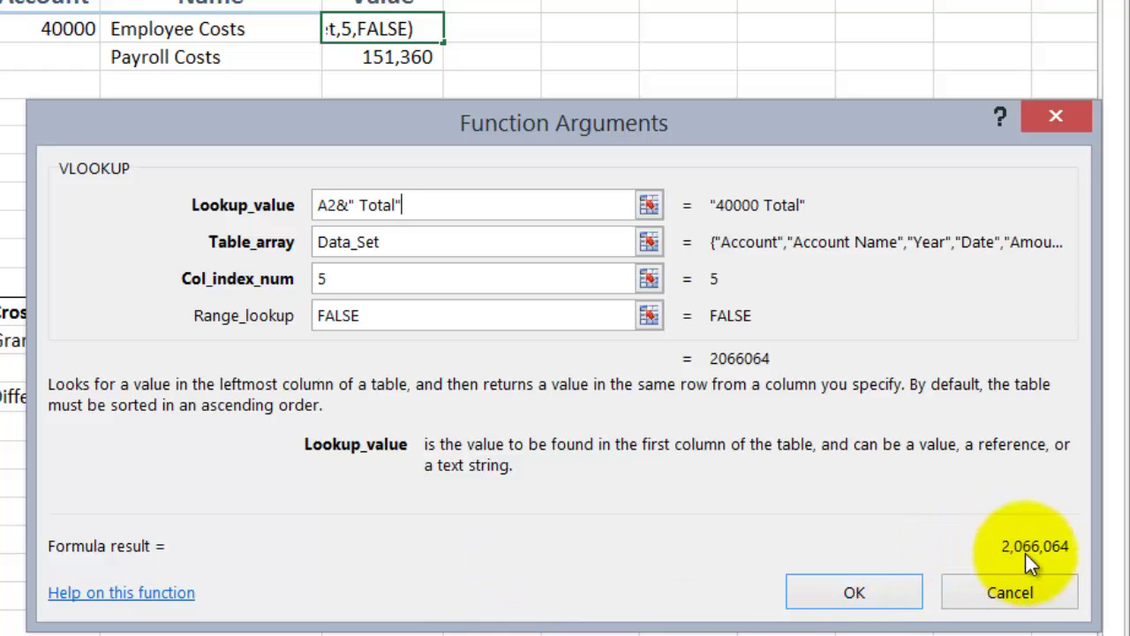
{"action": "left_click", "coordinate": [900, 603]}
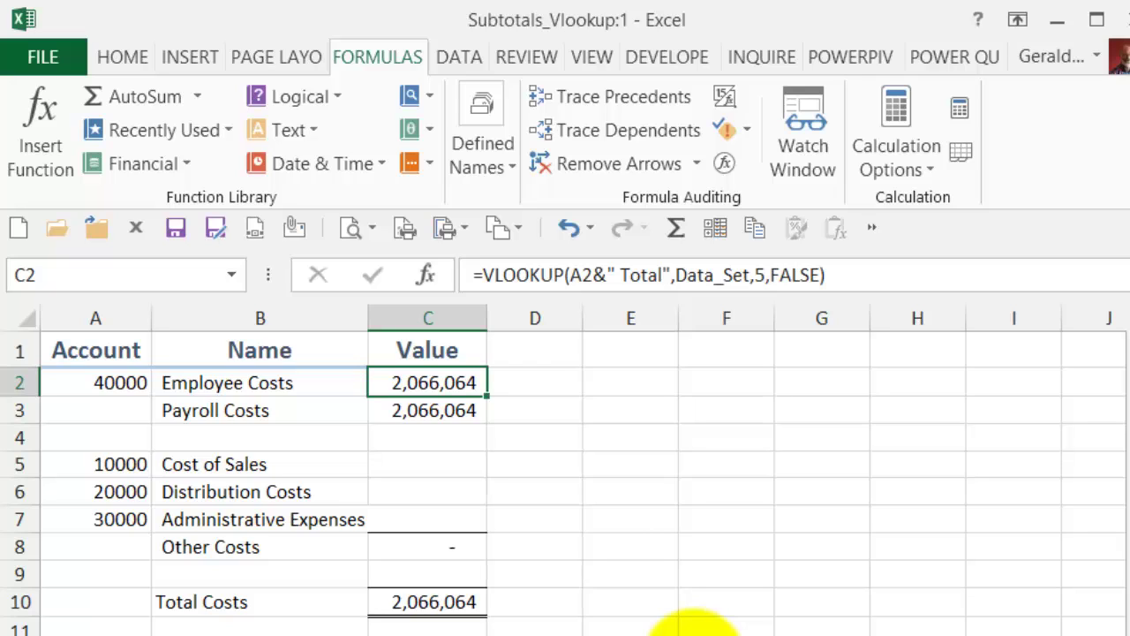
- Copy the C2 total lookup into the Value cells C5:C7 for the other three accounts
{"action": "key", "text": "ctrl+c"}
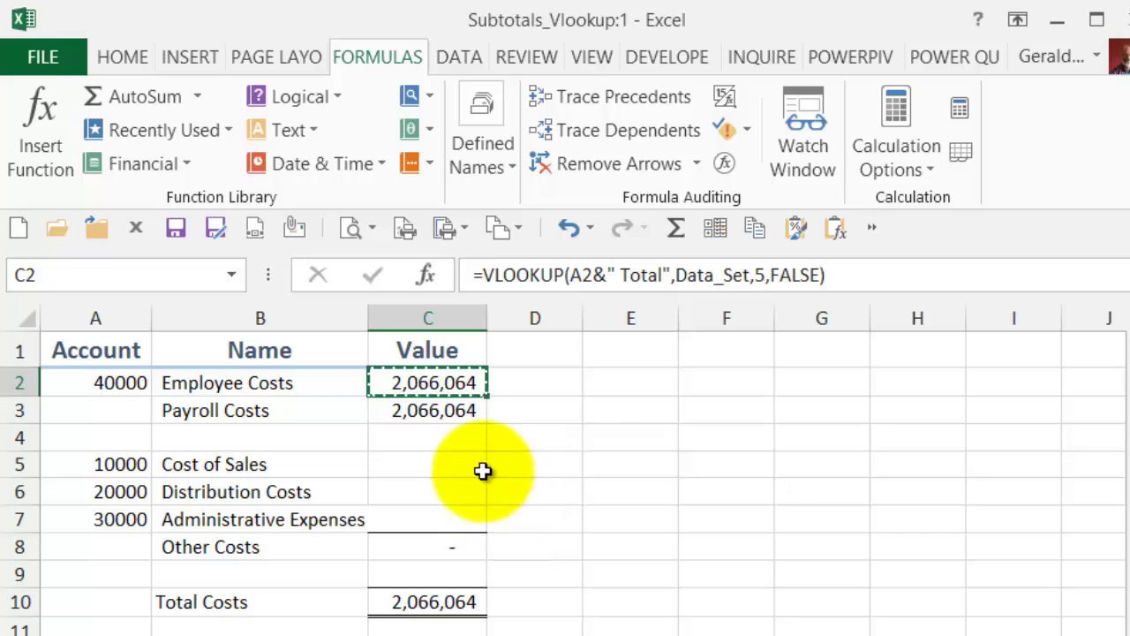
{"action": "left_click_drag", "start_coordinate": [471, 458], "coordinate": [466, 524]}
{"action": "key", "text": "ctrl+v"}
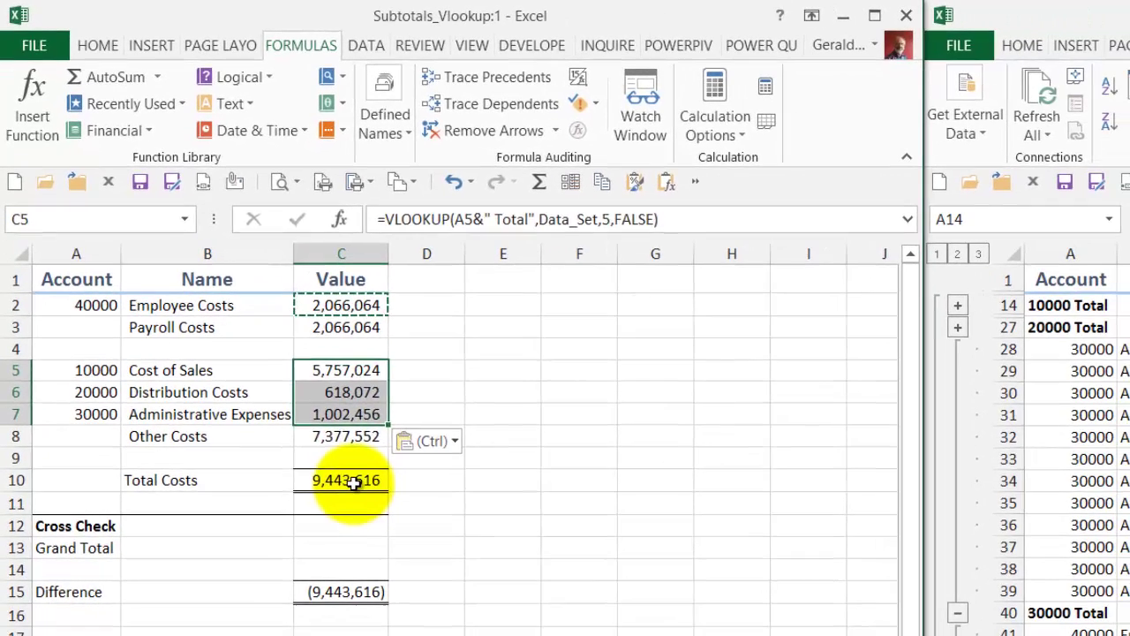
- Examine Total Costs and the Cross Check difference formula, and compare them with the Grand Total amount on the Data sheet
{"action": "left_click", "coordinate": [398, 543]}
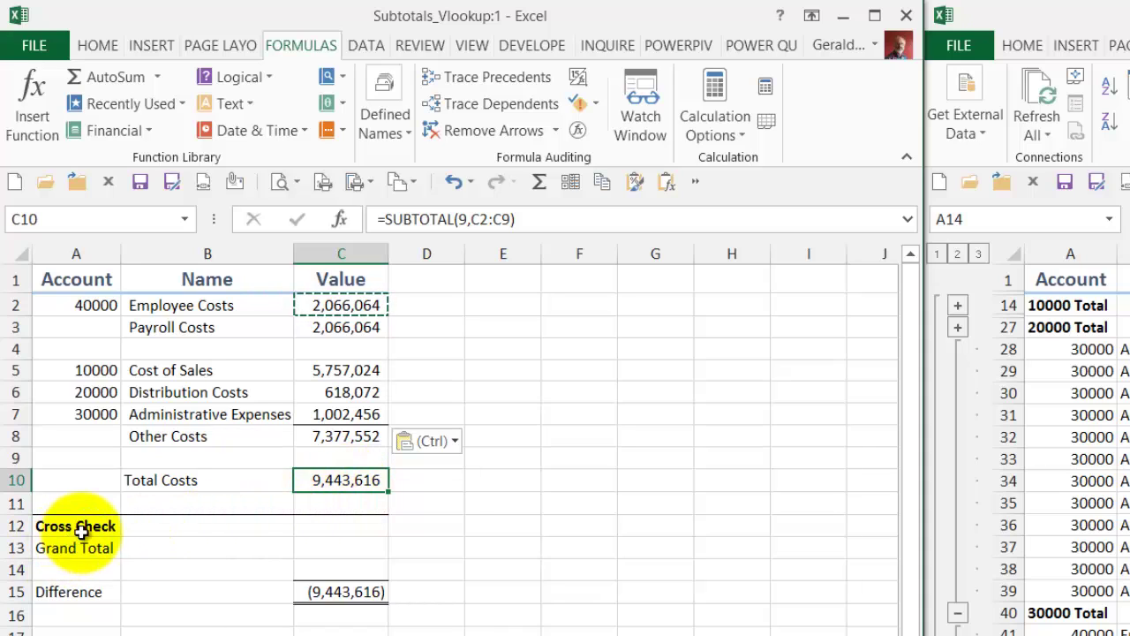
{"action": "left_click", "coordinate": [89, 527]}
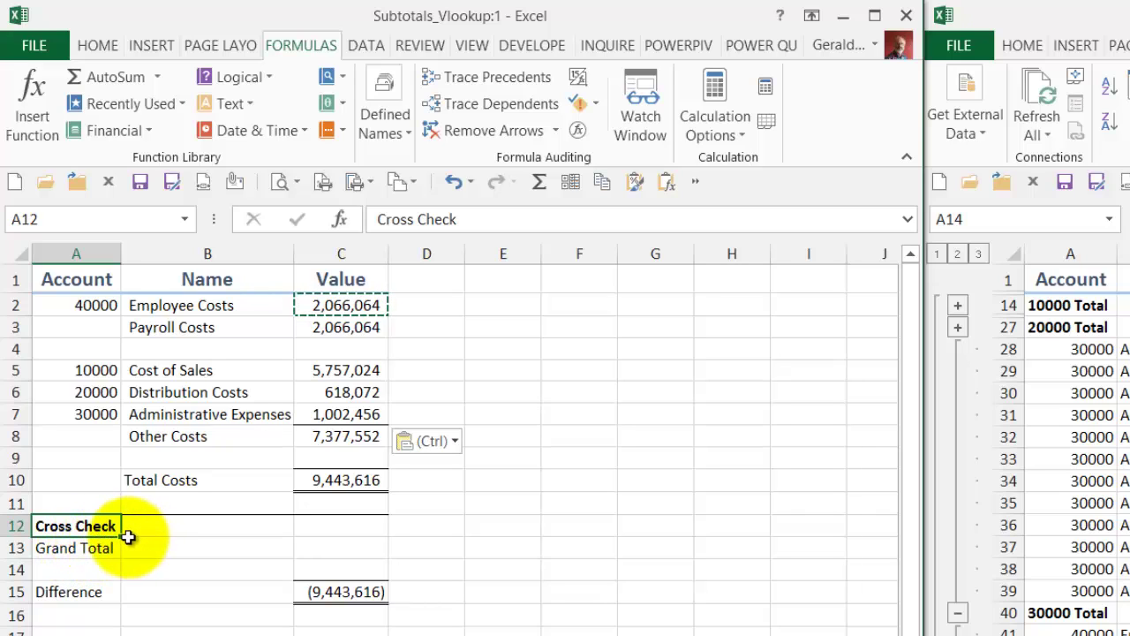
{"action": "left_click", "coordinate": [107, 588]}
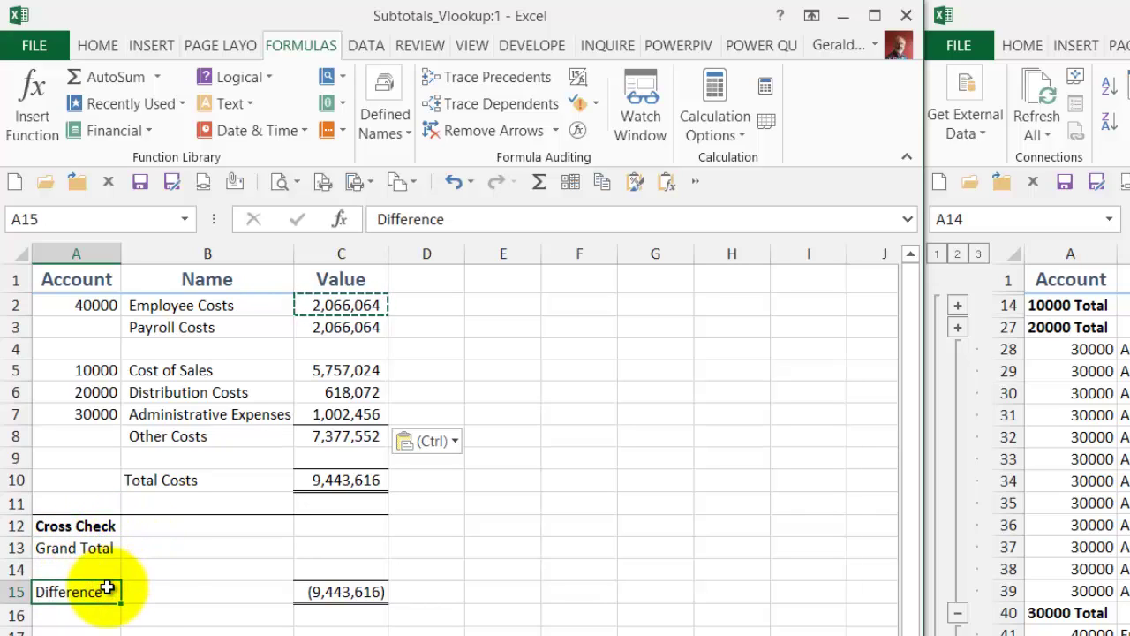
{"action": "left_click", "coordinate": [351, 599]}
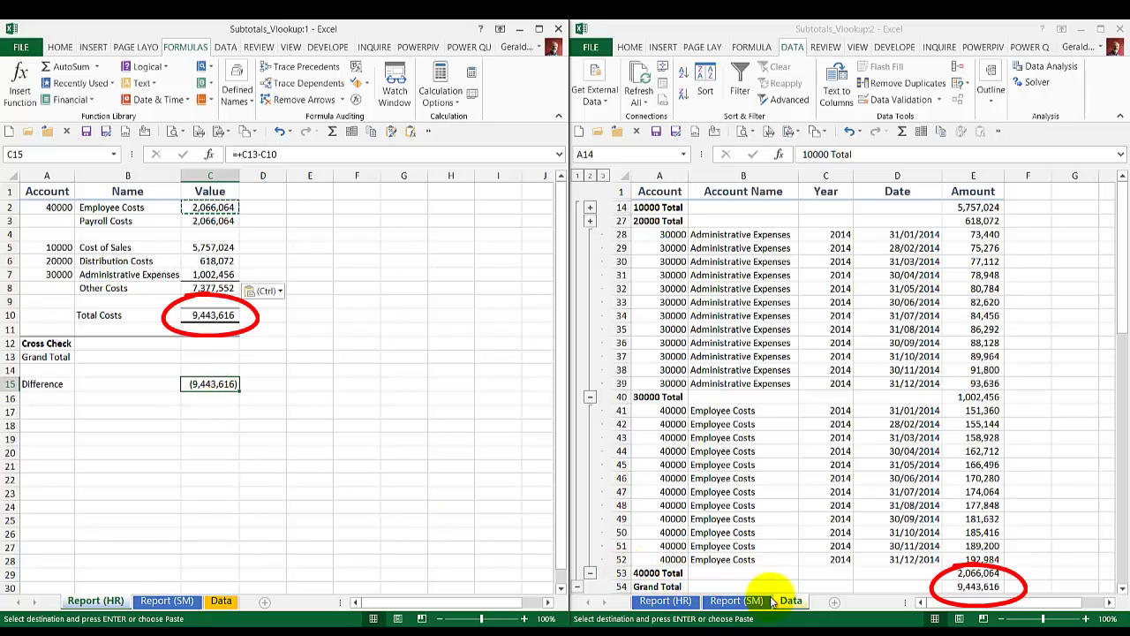
{"action": "left_click", "coordinate": [947, 590]}
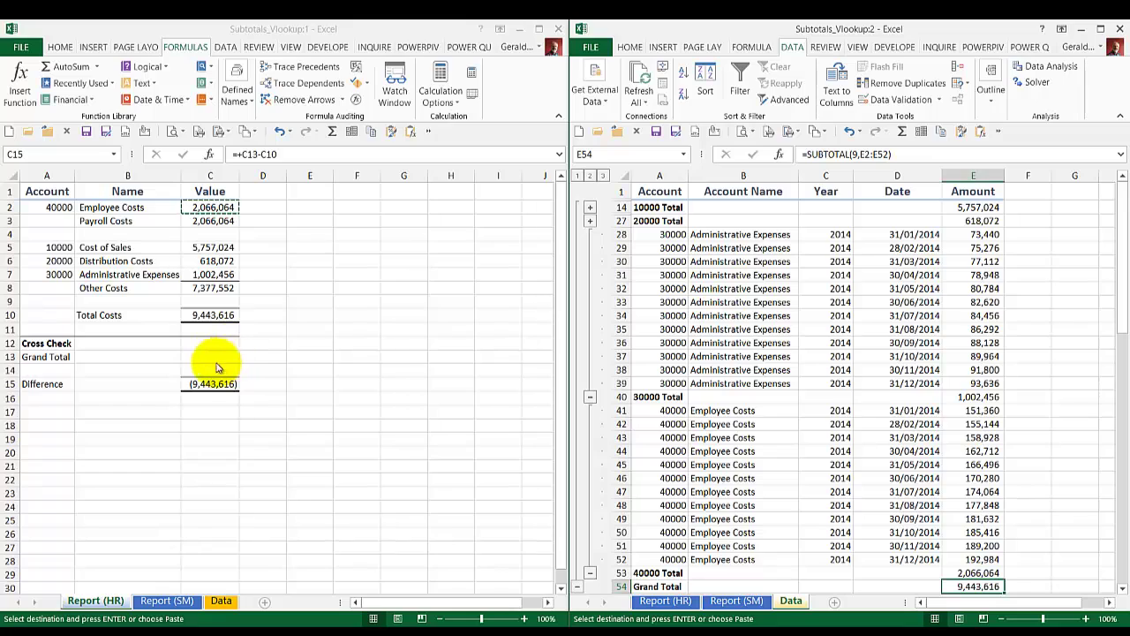
{"action": "left_click", "coordinate": [191, 383]}
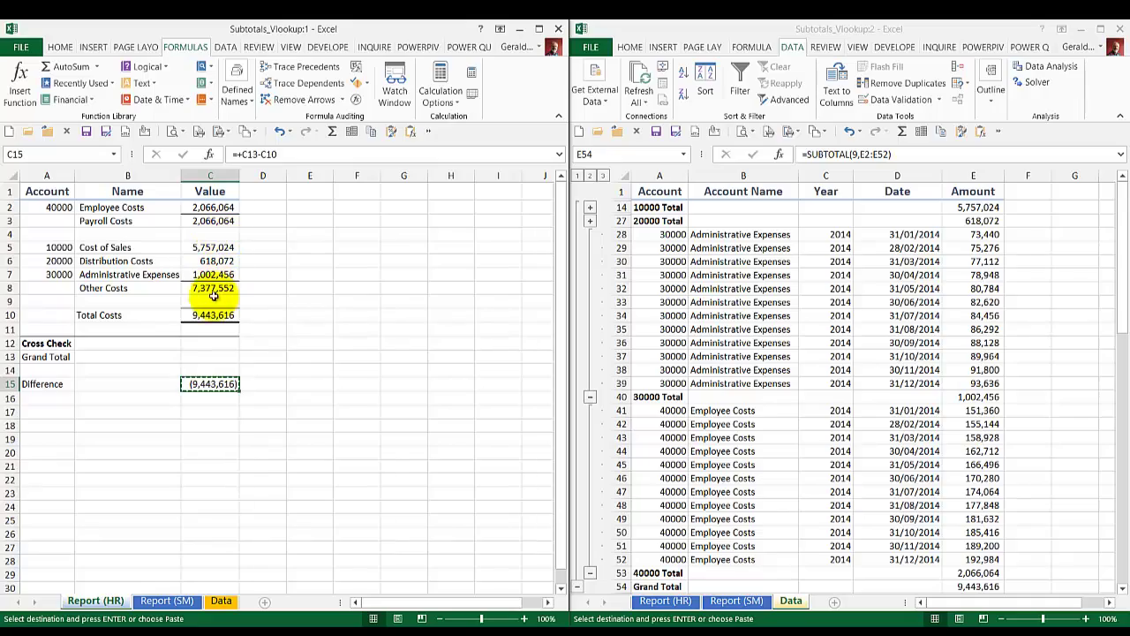
- Copy the C2 lookup into the Grand Total cell C13 and remove &" Total" so its lookup value is A13 alone
{"action": "left_click", "coordinate": [213, 358]}
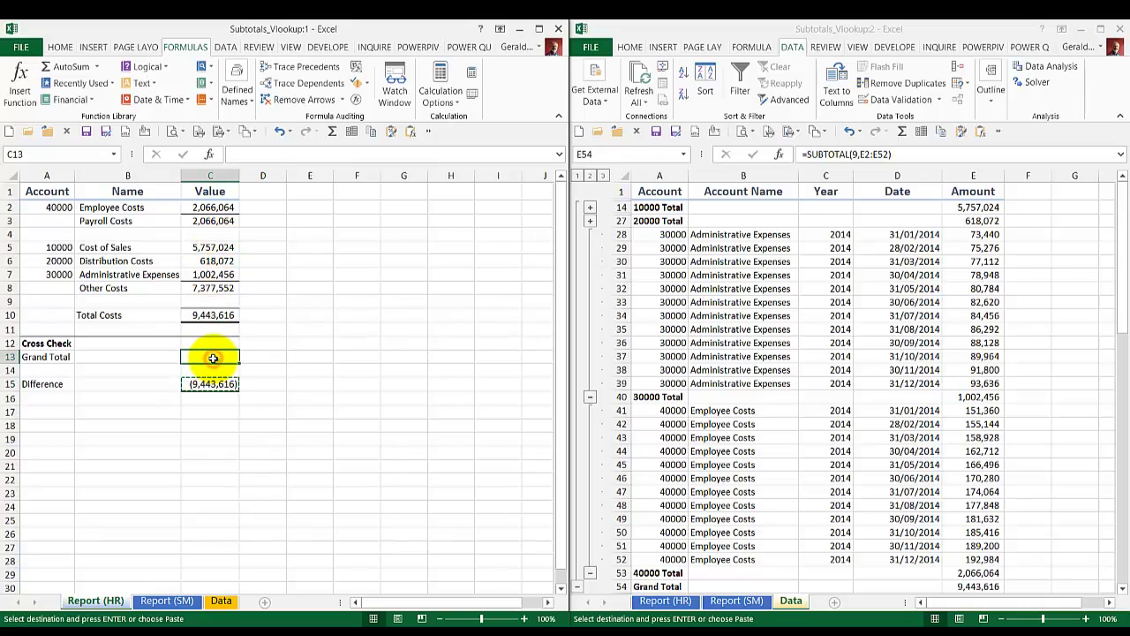
{"action": "left_click", "coordinate": [223, 209]}
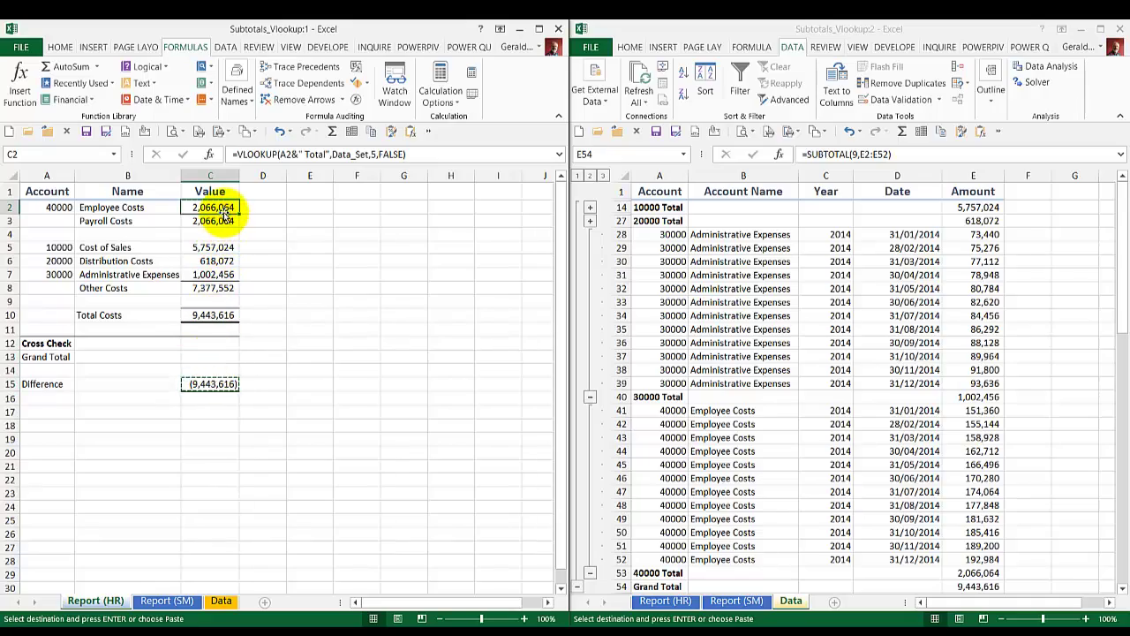
{"action": "key", "text": "ctrl+c"}
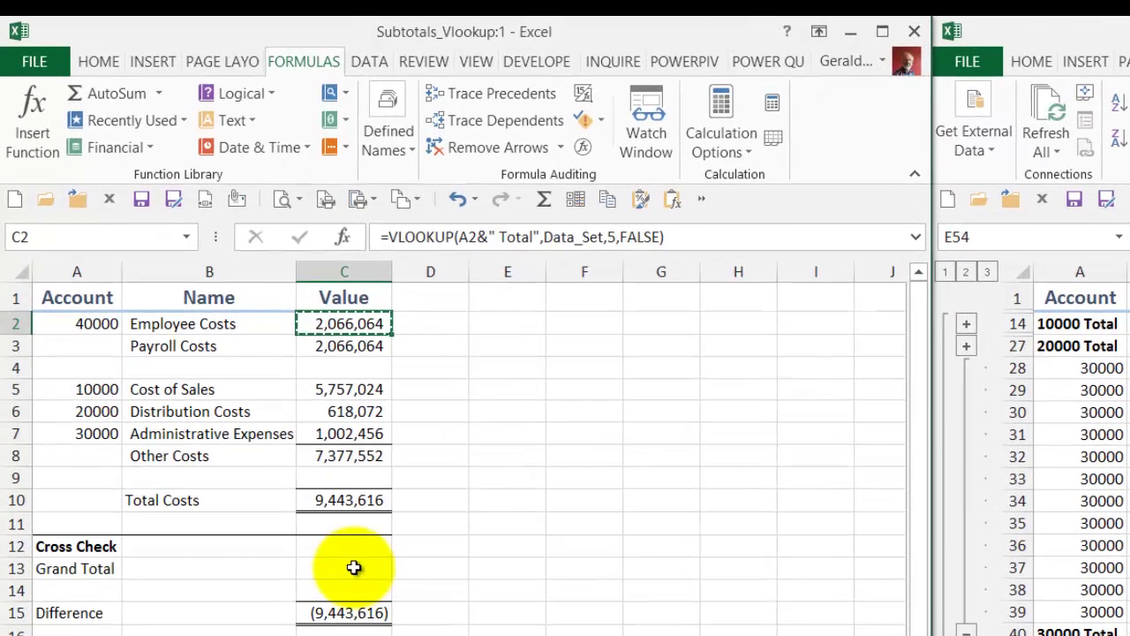
{"action": "left_click", "coordinate": [216, 357]}
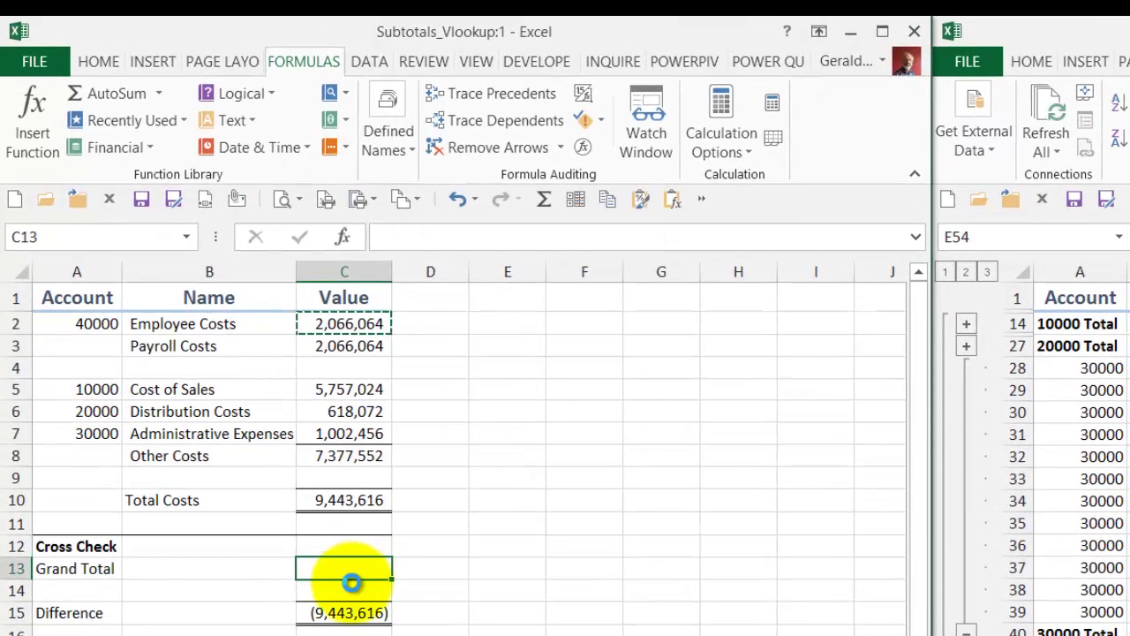
{"action": "key", "text": "ctrl+v"}
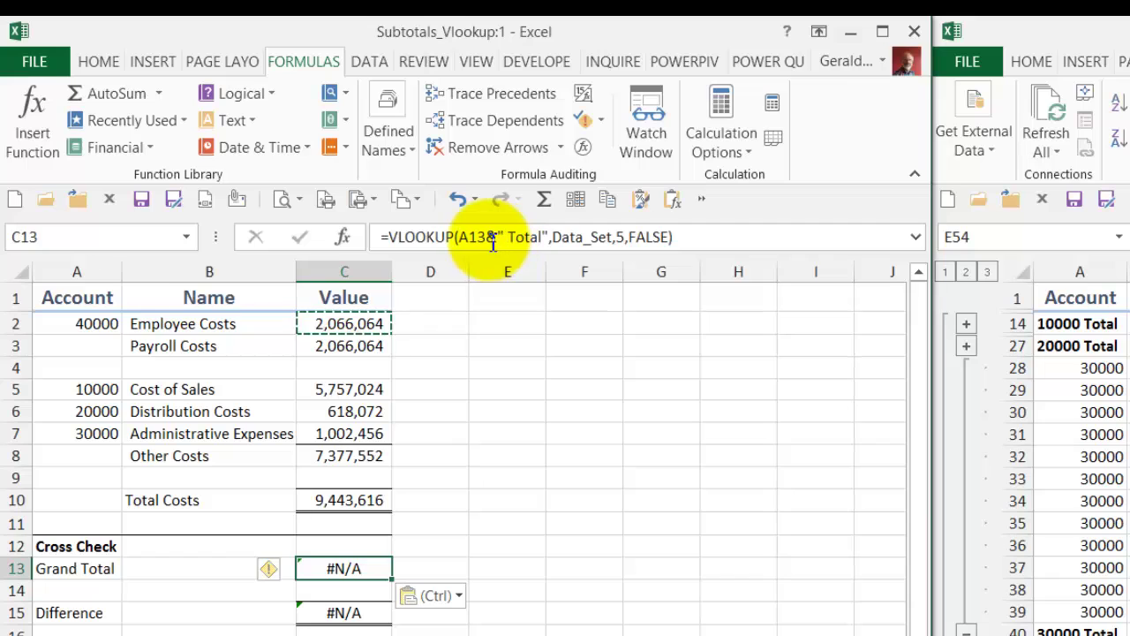
{"action": "left_click_drag", "start_coordinate": [486, 236], "coordinate": [544, 236]}
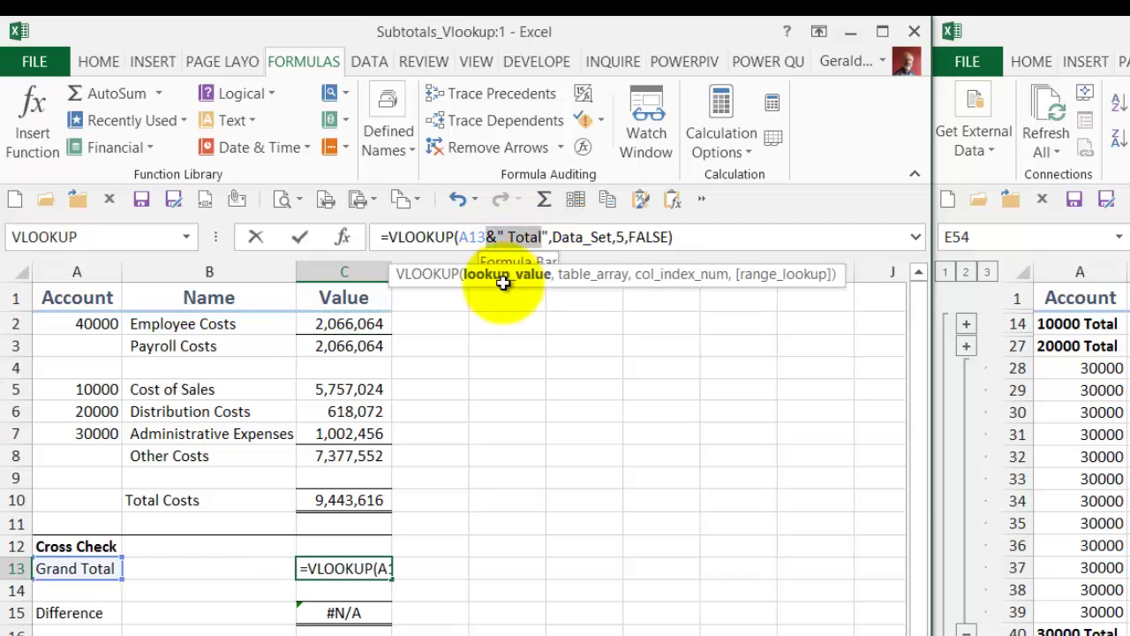
{"action": "key", "text": "Delete"}
{"action": "key", "text": "Delete"}
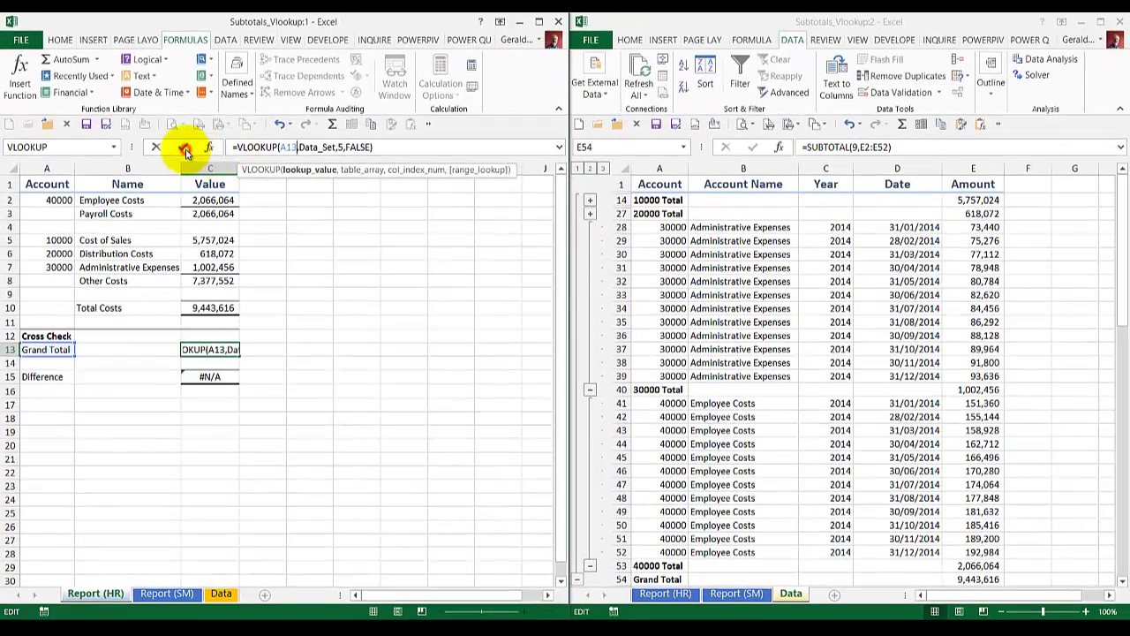
{"action": "left_click", "coordinate": [185, 151]}
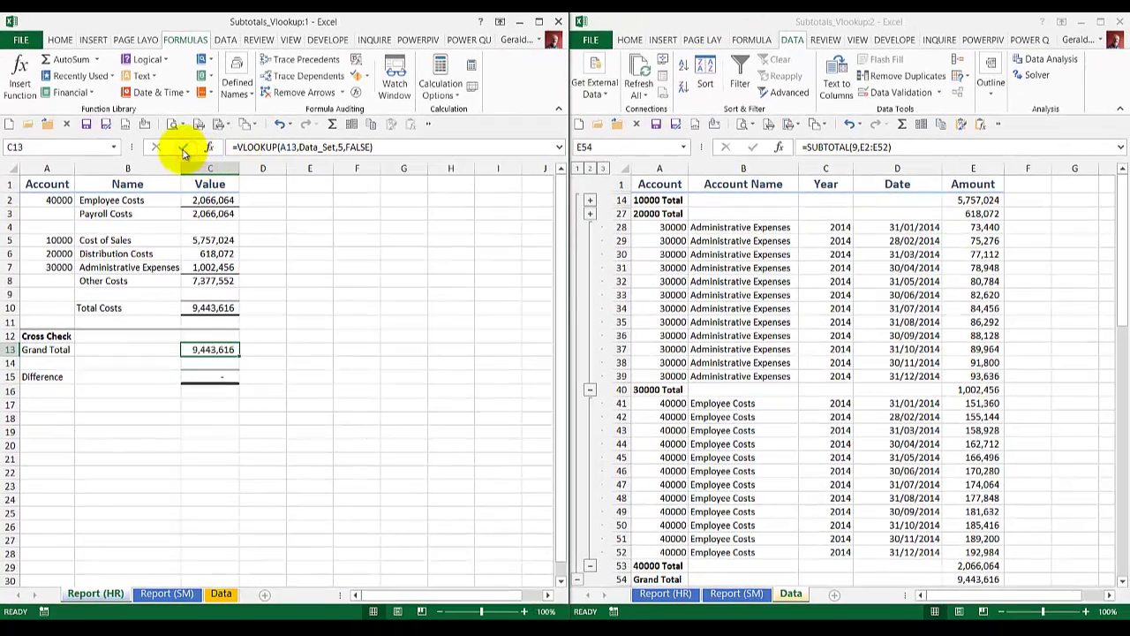
- Copy the name and value lookups in B2:C2 to rows 2 and 5 to 7 of the Report (SM) sheet
{"action": "left_click_drag", "start_coordinate": [151, 203], "coordinate": [204, 195]}
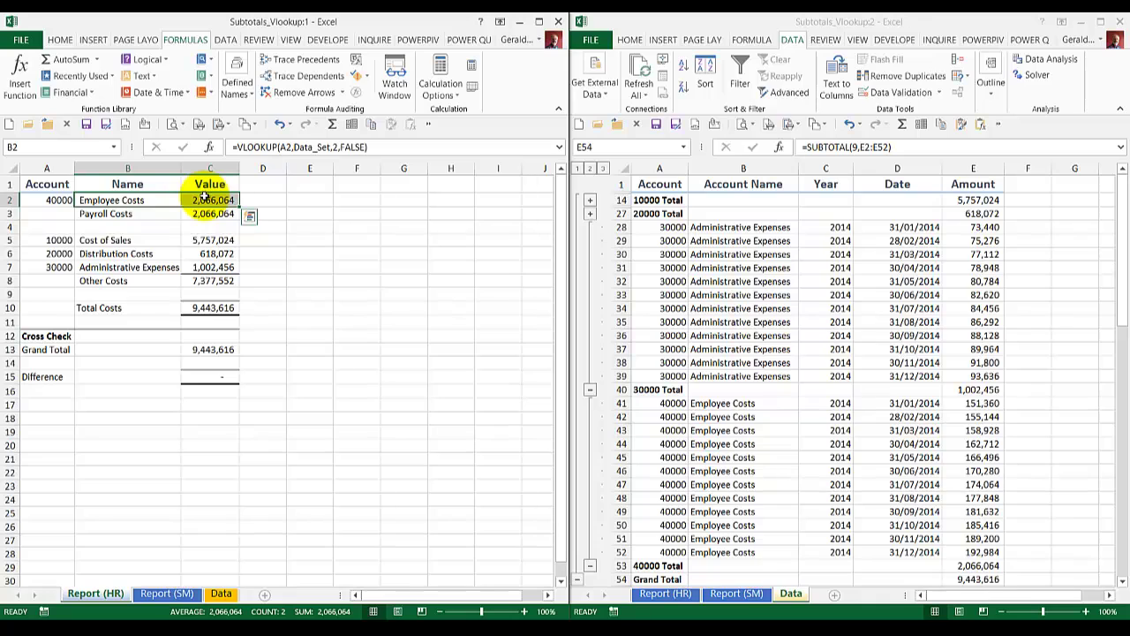
{"action": "key", "text": "ctrl+c"}
{"action": "left_click", "coordinate": [166, 594]}
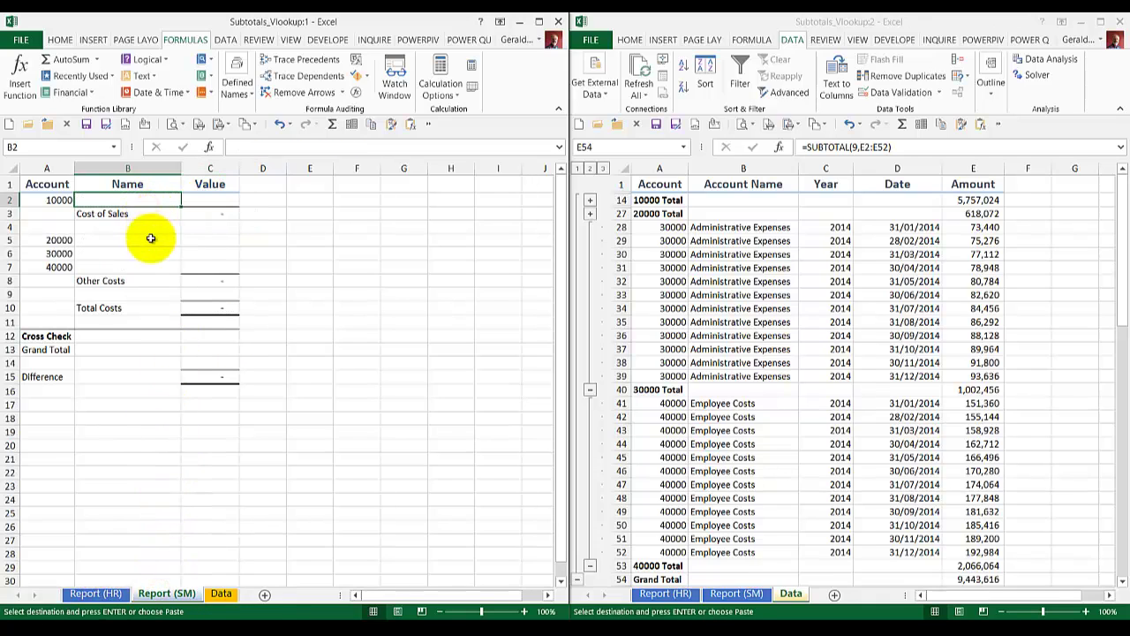
{"action": "left_click_drag", "start_coordinate": [151, 242], "coordinate": [146, 267]}
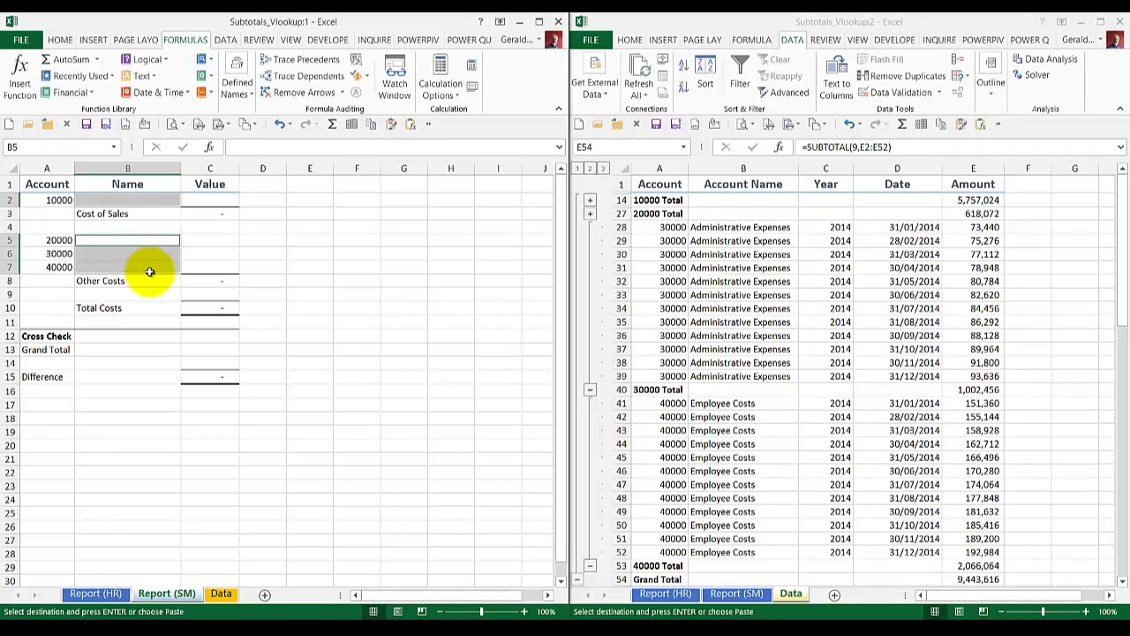
{"action": "key", "text": "ctrl+v"}
- Copy the Grand Total lookup from C13 of Report (HR) into C13 of the Report (SM) sheet
{"action": "left_click", "coordinate": [97, 593]}
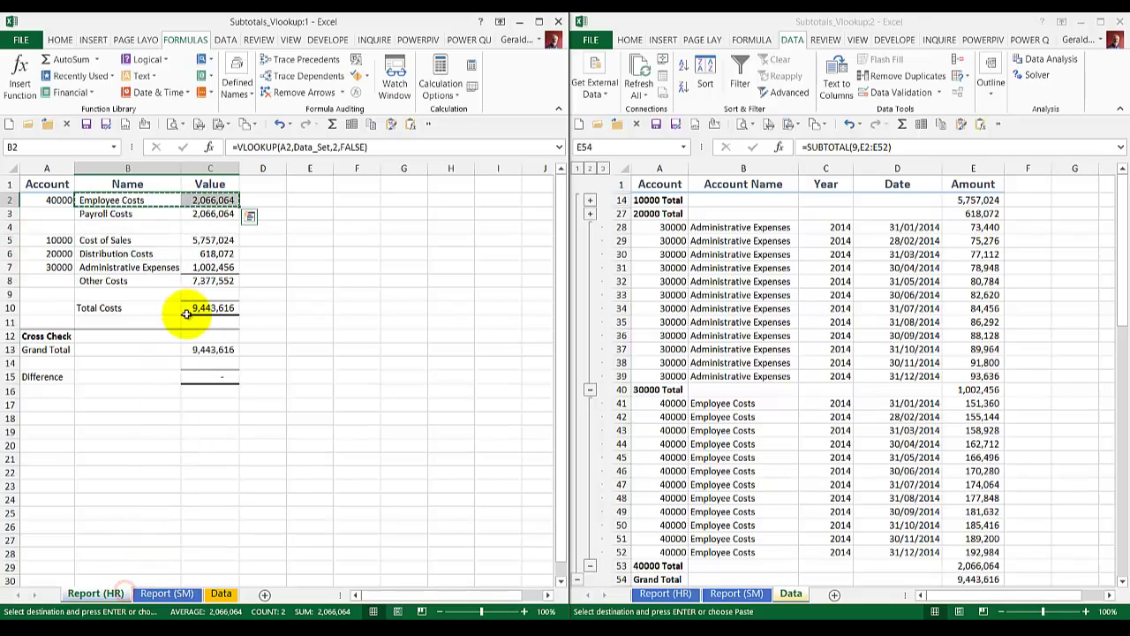
{"action": "left_click", "coordinate": [199, 349]}
{"action": "key", "text": "ctrl+c"}
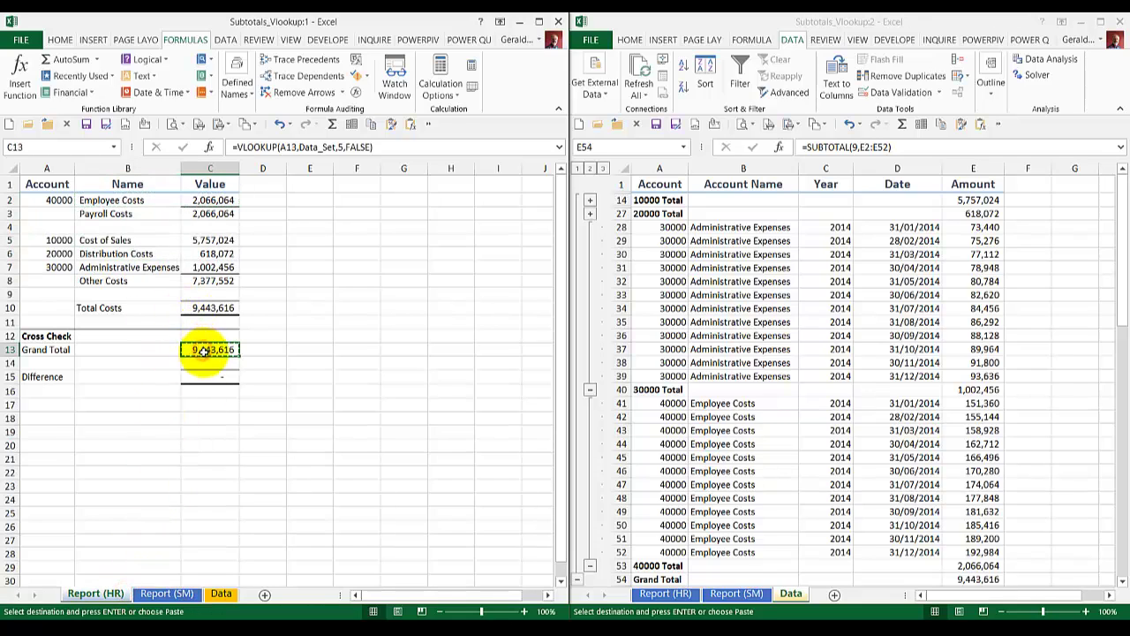
{"action": "left_click", "coordinate": [168, 593]}
{"action": "left_click", "coordinate": [209, 353]}
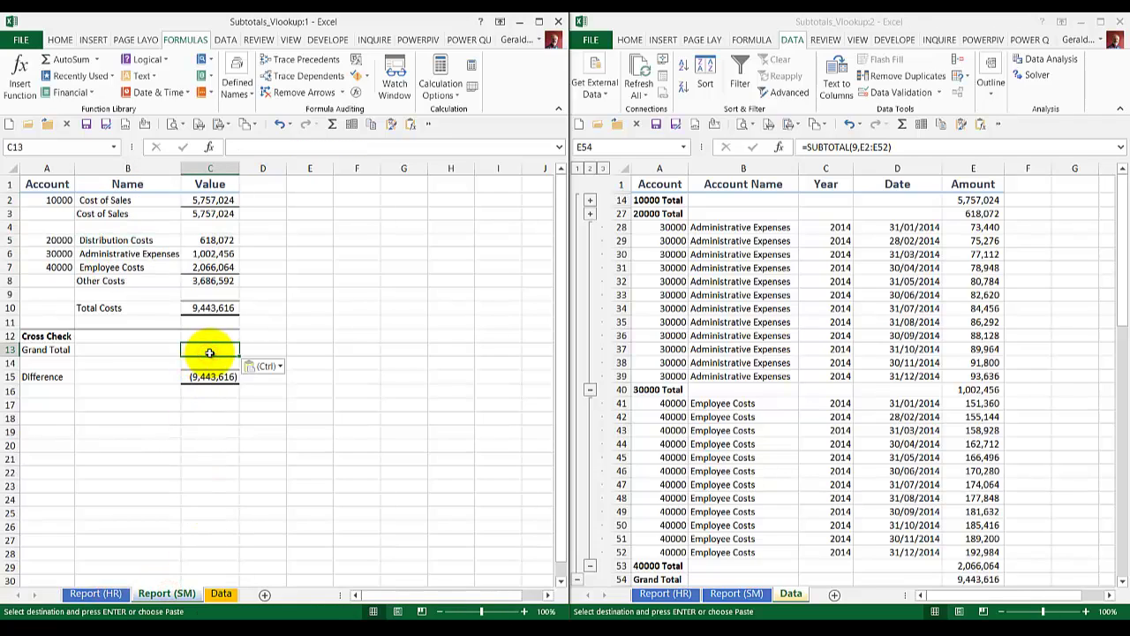
{"action": "key", "text": "ctrl+v"}
- Return to Report (HR), and check the 30000 Total formula and the workbook's defined names from the Data sheet
{"action": "left_click", "coordinate": [96, 593]}
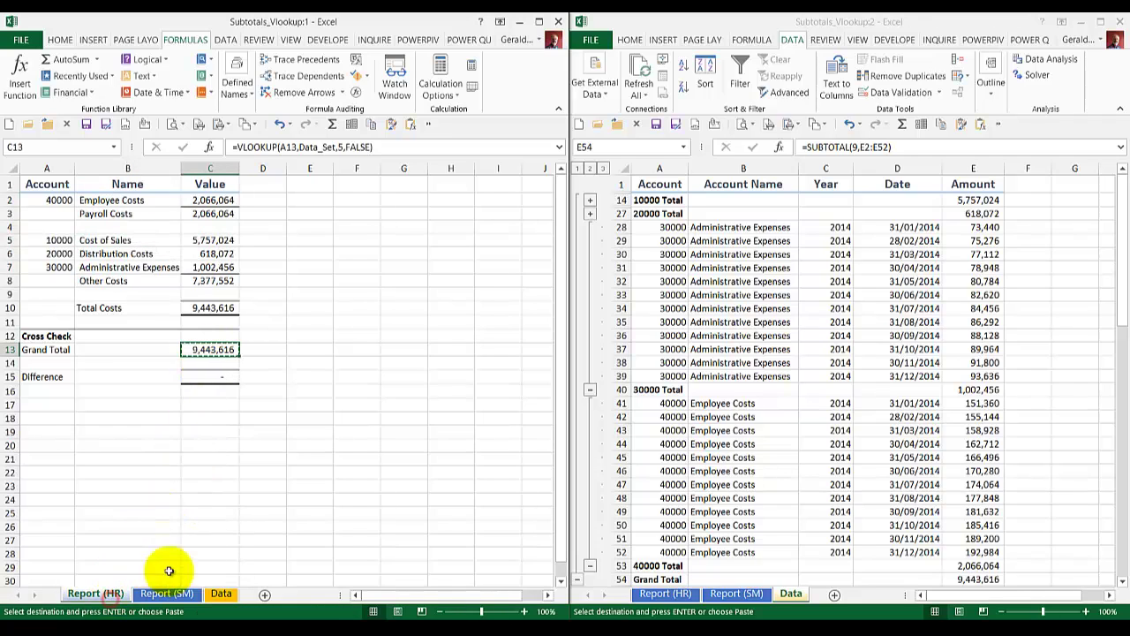
{"action": "left_click", "coordinate": [970, 389]}
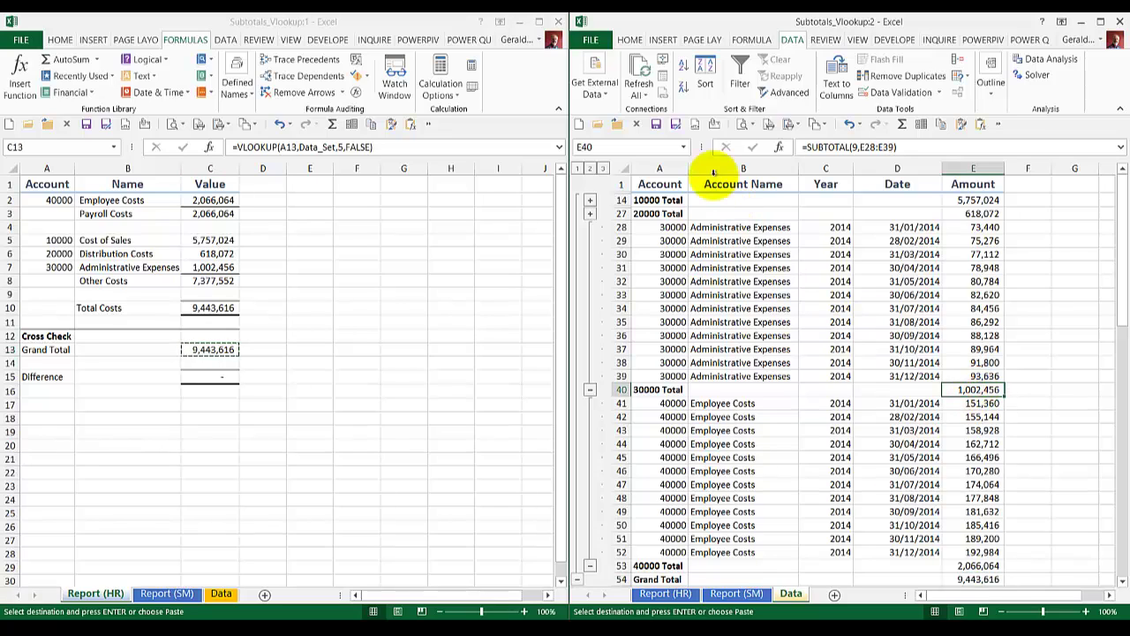
{"action": "left_click", "coordinate": [684, 147]}
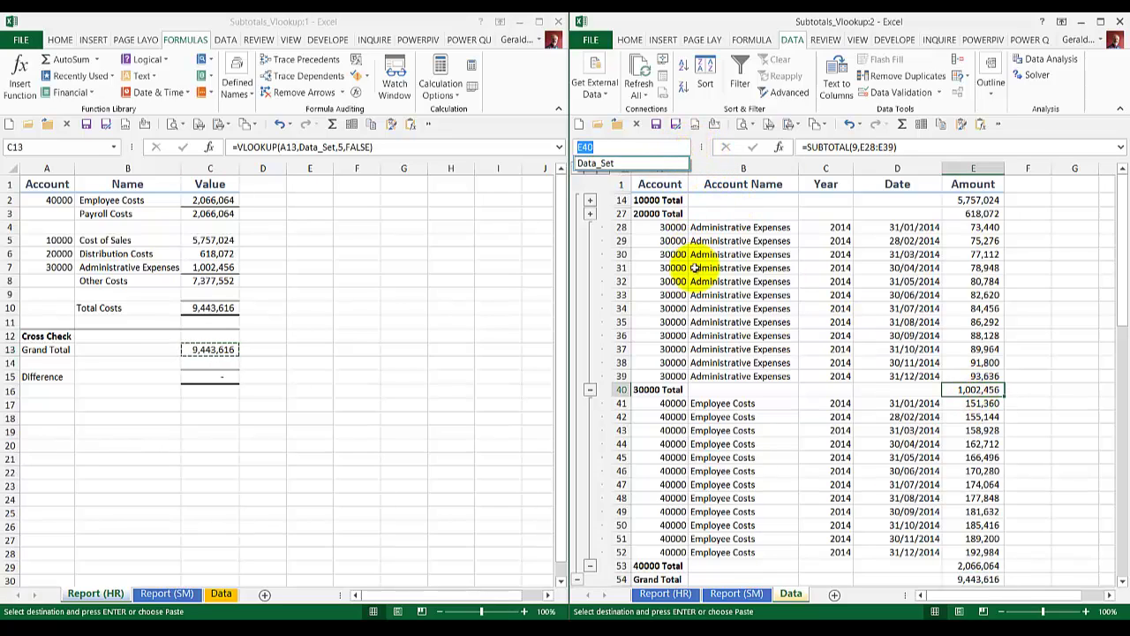
{"action": "key", "text": "Escape"}
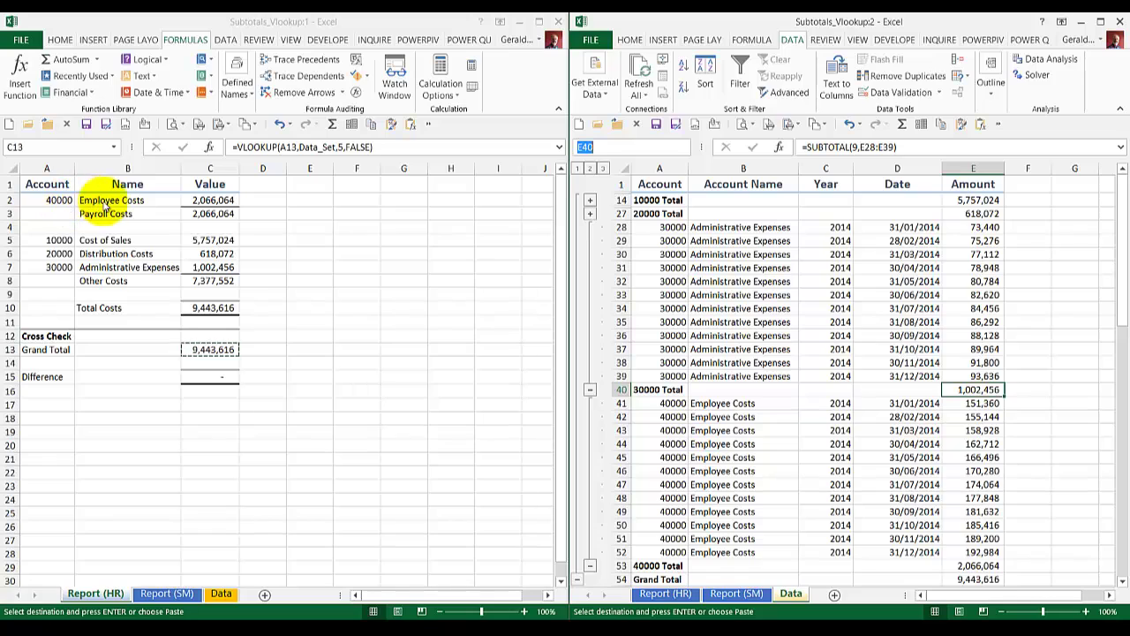
- Review the name lookup in B2 and the function arguments of the total lookup in C2 on Report (HR)
{"action": "left_click", "coordinate": [112, 202]}
{"action": "left_click", "coordinate": [112, 201]}
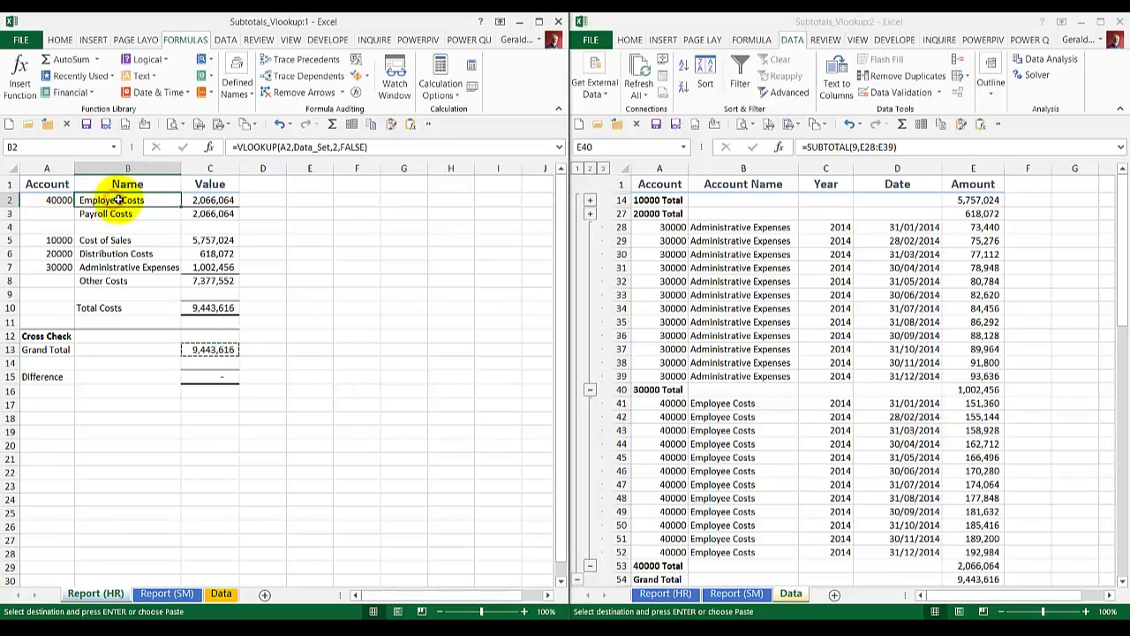
{"action": "left_click", "coordinate": [205, 201]}
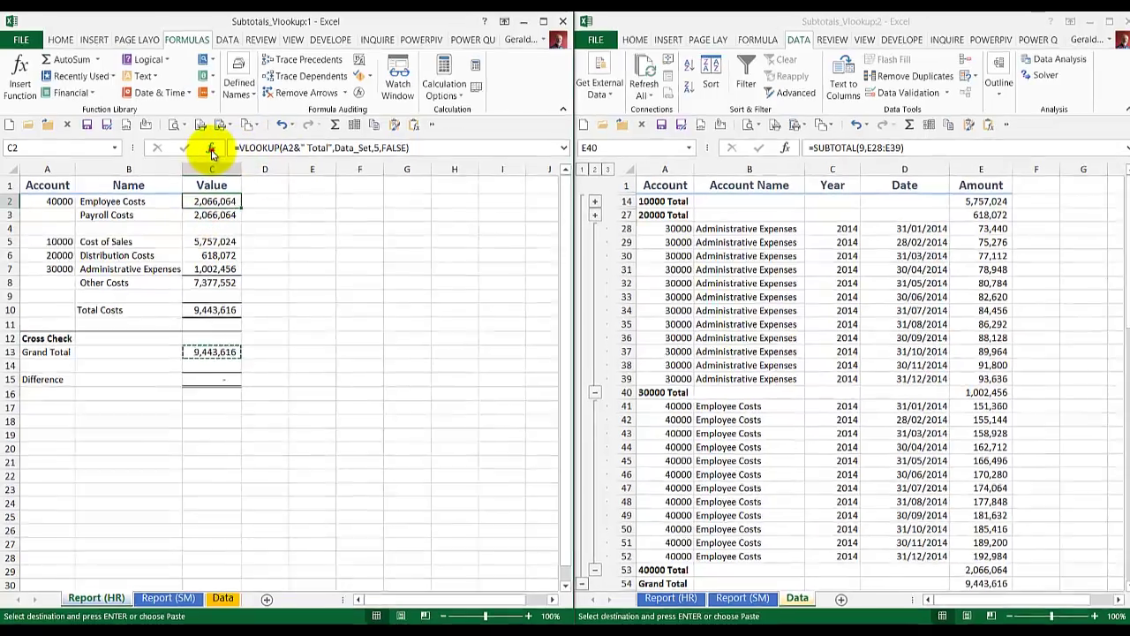
{"action": "left_click", "coordinate": [211, 149]}
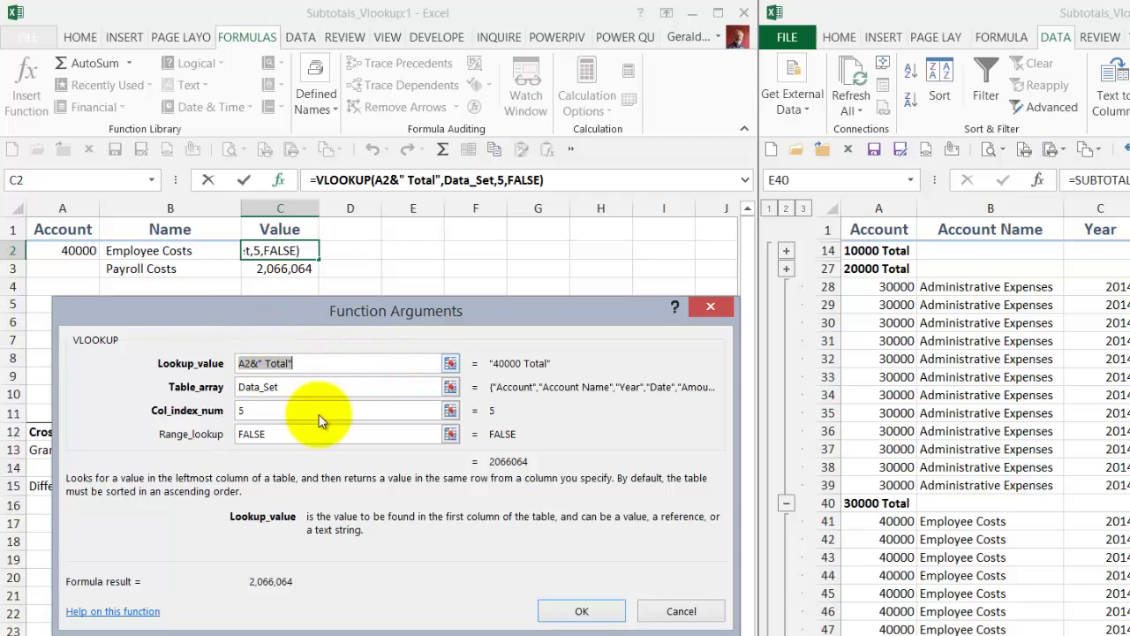
{"action": "left_click", "coordinate": [579, 611]}
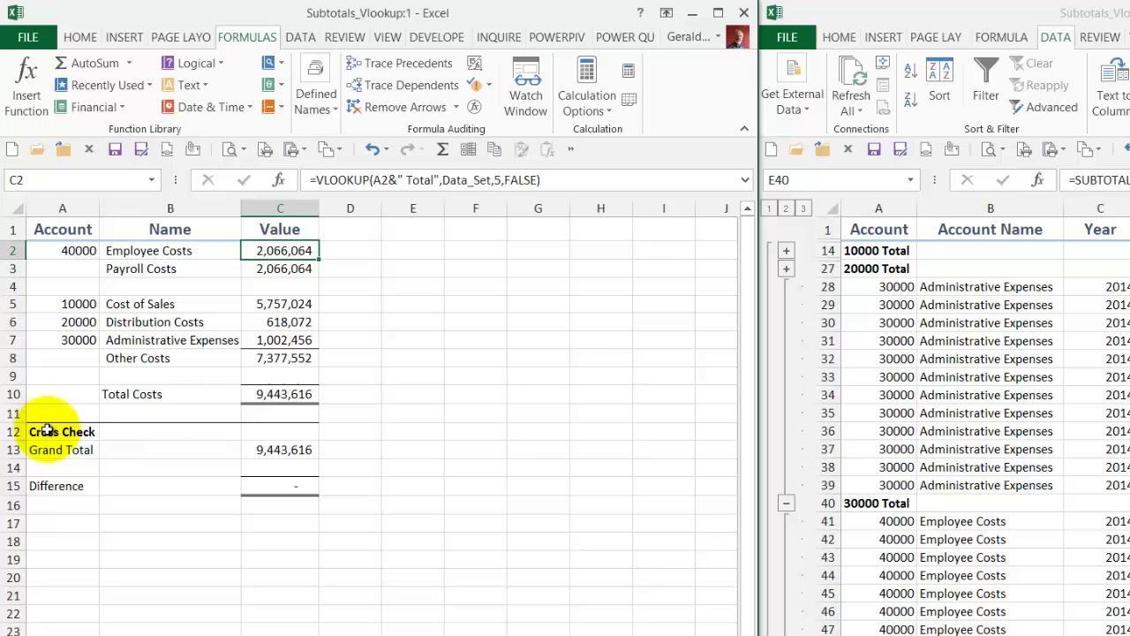
- Review the Cross Check block in A12:C15 and the Difference formula in C15
{"action": "left_click_drag", "start_coordinate": [47, 432], "coordinate": [279, 482]}
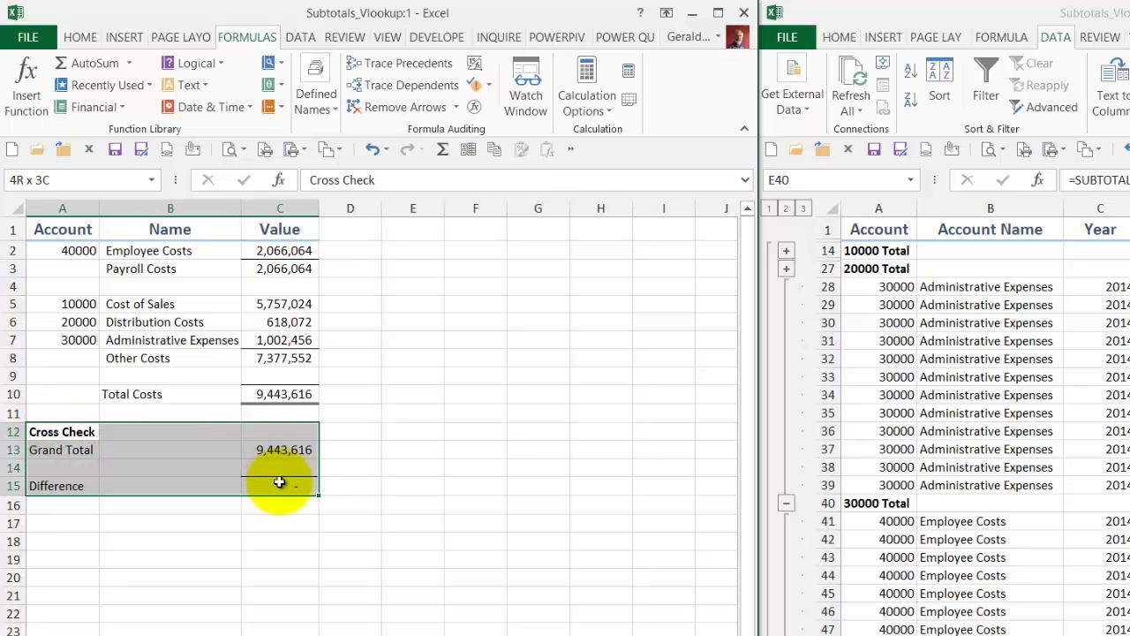
{"action": "left_click", "coordinate": [274, 485]}
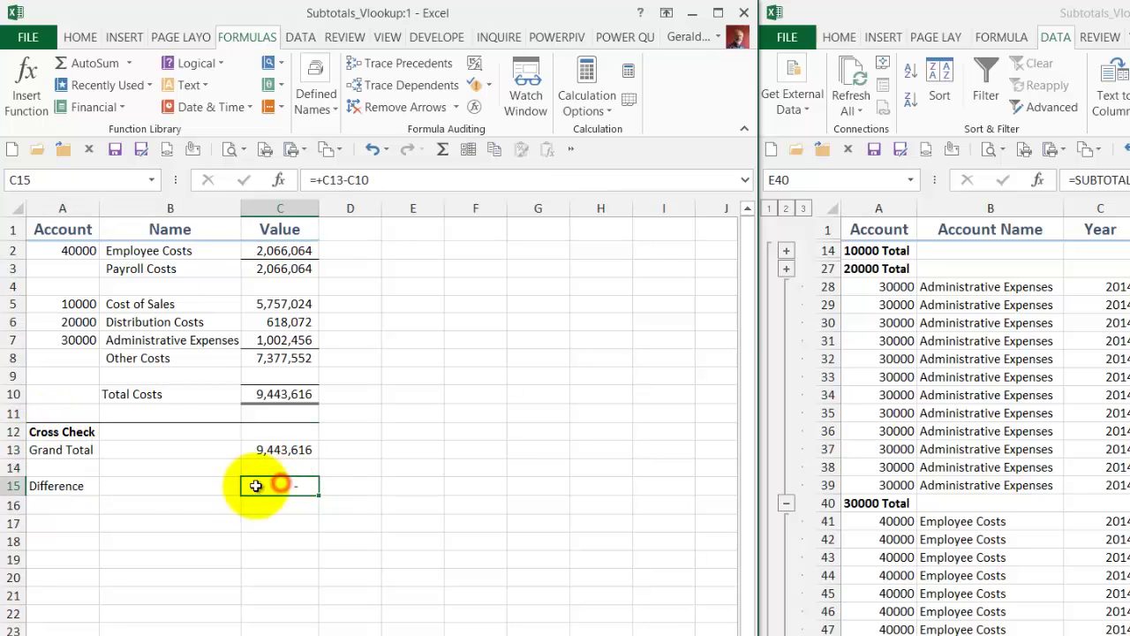
{"action": "left_click_drag", "start_coordinate": [44, 486], "coordinate": [256, 485]}
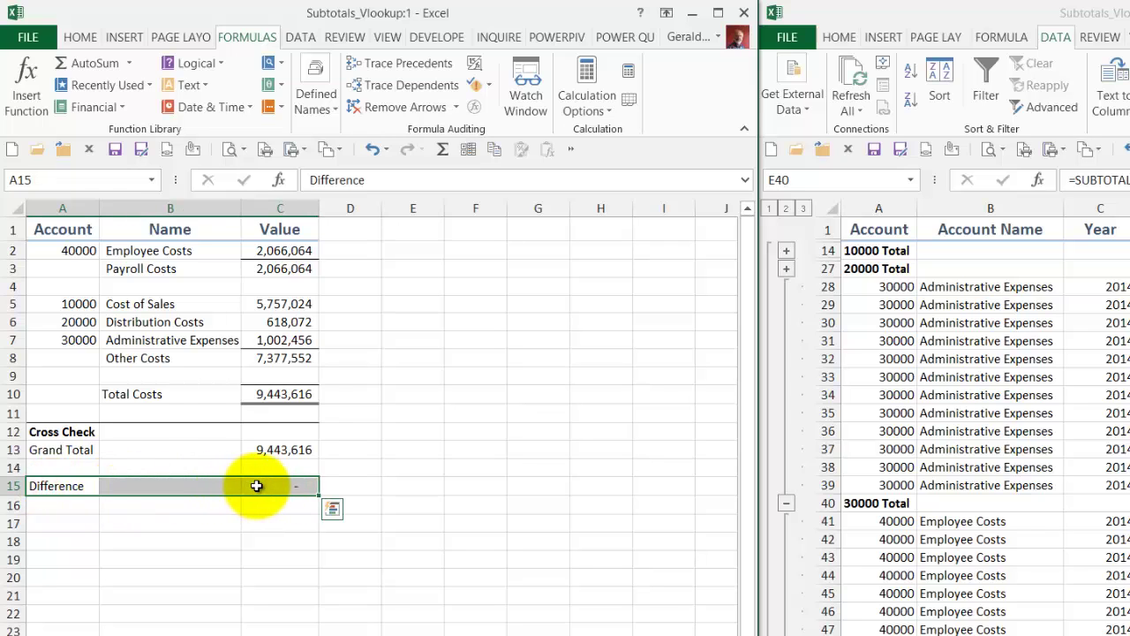